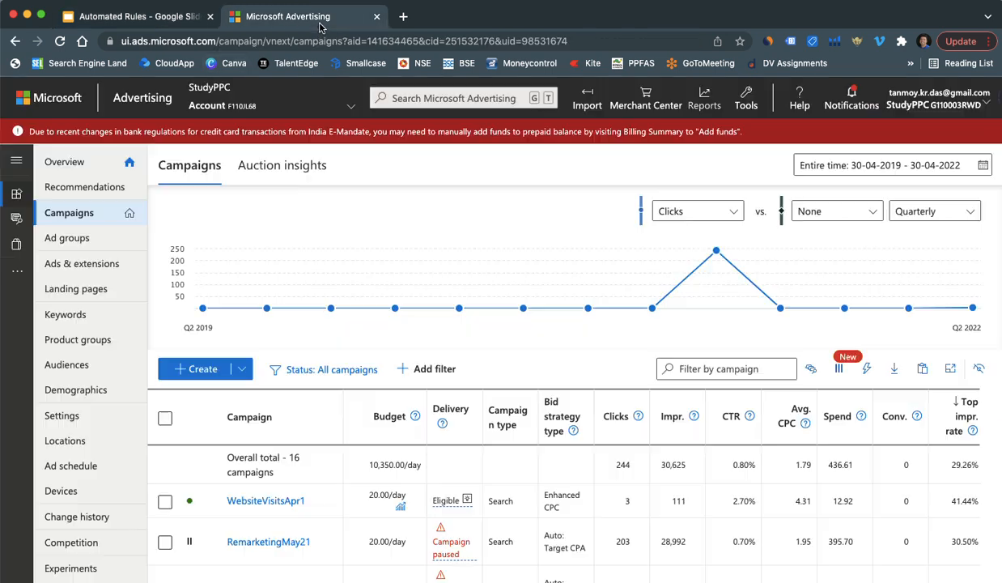
Step: Tick WebsiteVisitsApr1, RemarketingMay21 and WebsiteTrafficMay12 in Campaigns and open the Automate rule options
{"action": "left_click", "coordinate": [317, 24]}
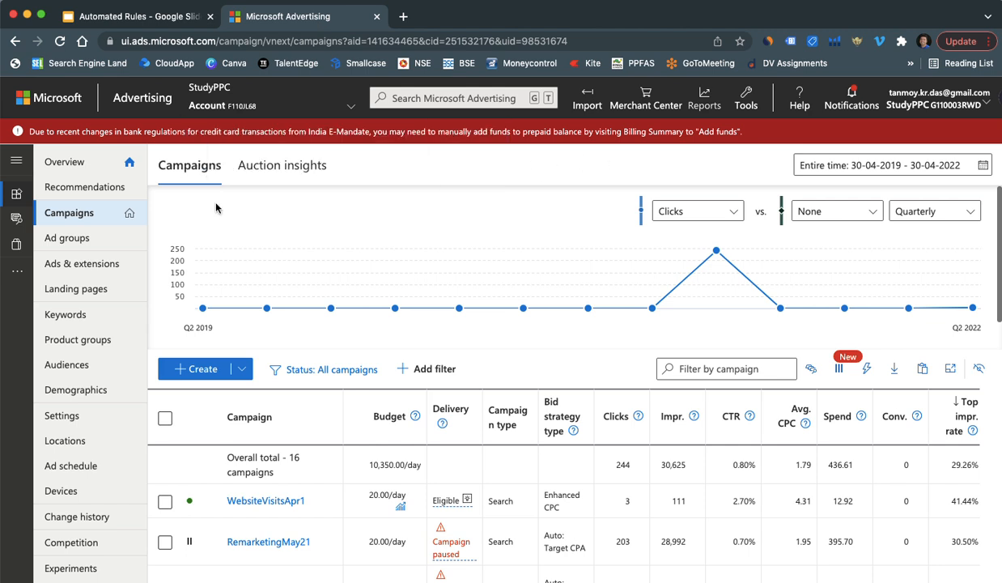
{"action": "left_click", "coordinate": [88, 215]}
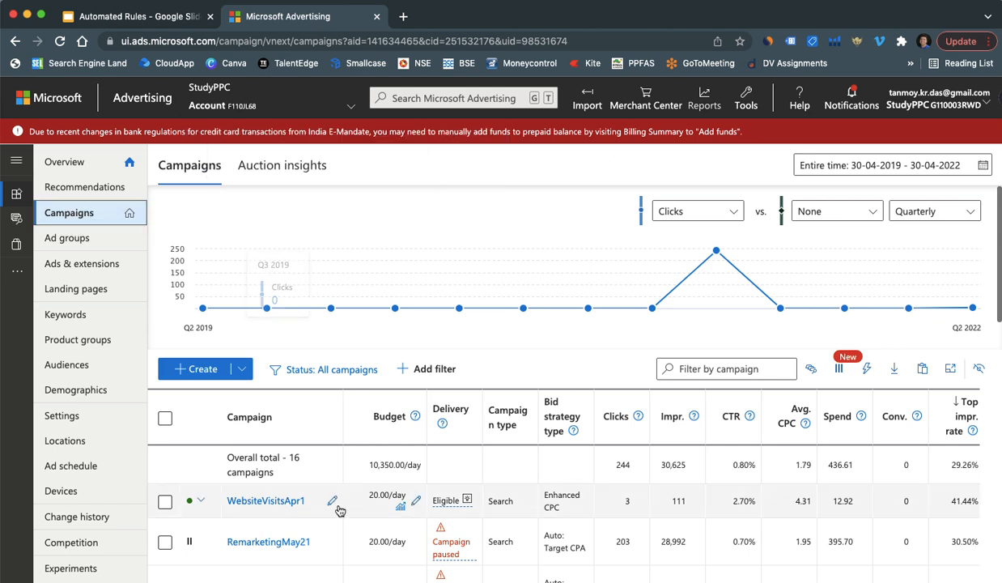
{"action": "scroll", "coordinate": [338, 509], "scroll_direction": "down", "scroll_amount": 3}
{"action": "scroll", "coordinate": [339, 509], "scroll_direction": "down", "scroll_amount": 1}
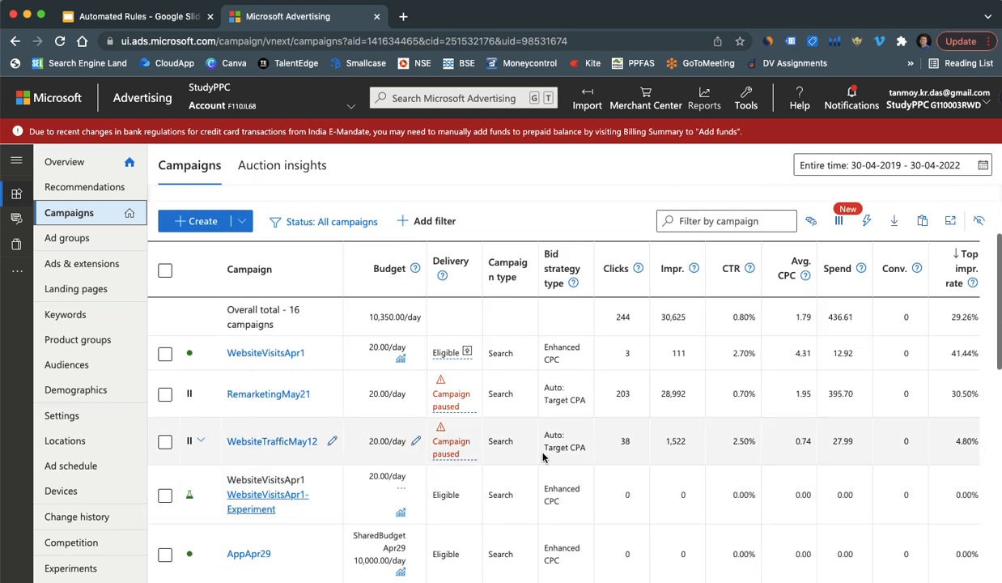
{"action": "left_click", "coordinate": [165, 354]}
{"action": "left_click", "coordinate": [166, 395]}
{"action": "left_click", "coordinate": [165, 441]}
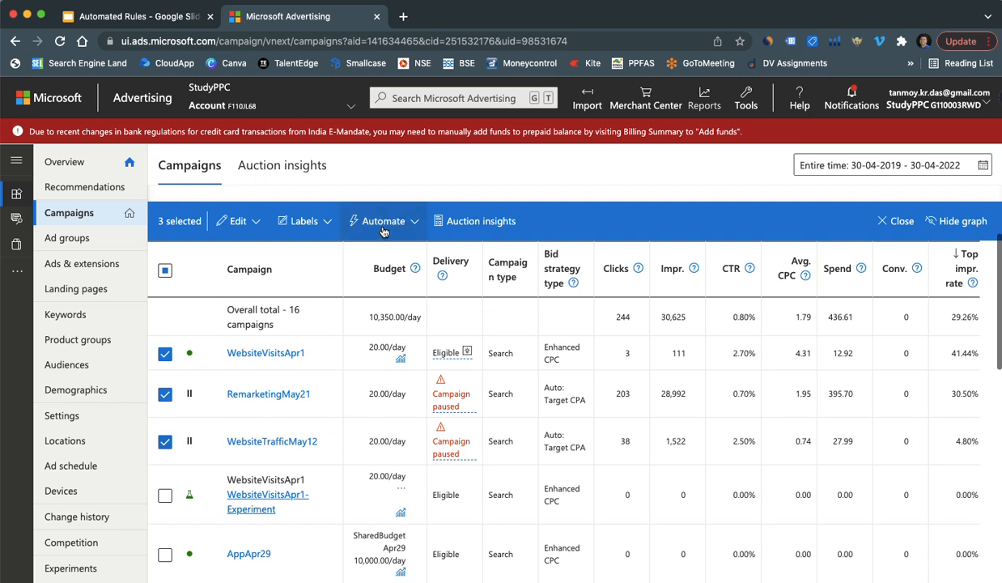
{"action": "left_click", "coordinate": [412, 222]}
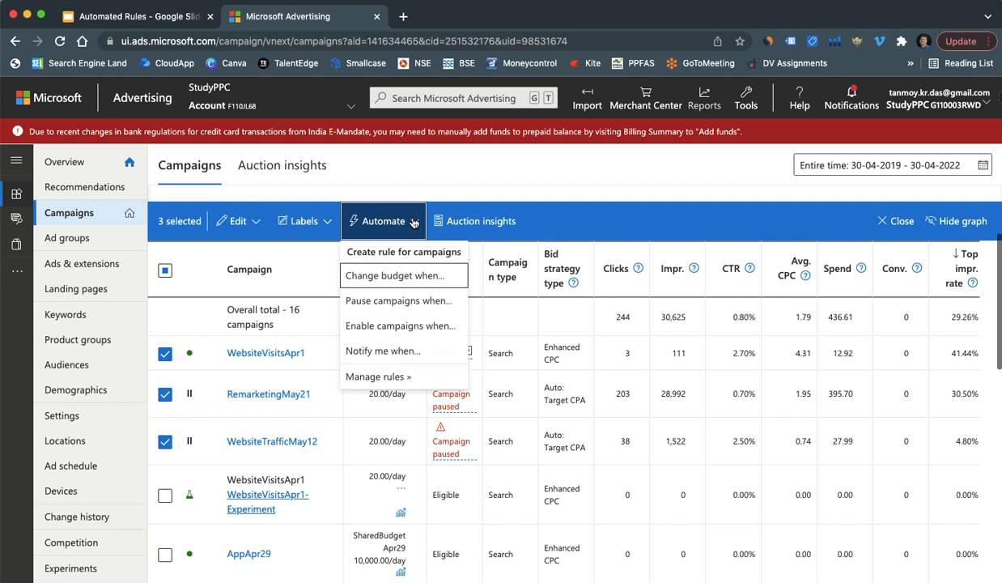
Step: Start a Pause campaigns rule and review its Apply to and Do this sections
{"action": "left_click", "coordinate": [414, 301]}
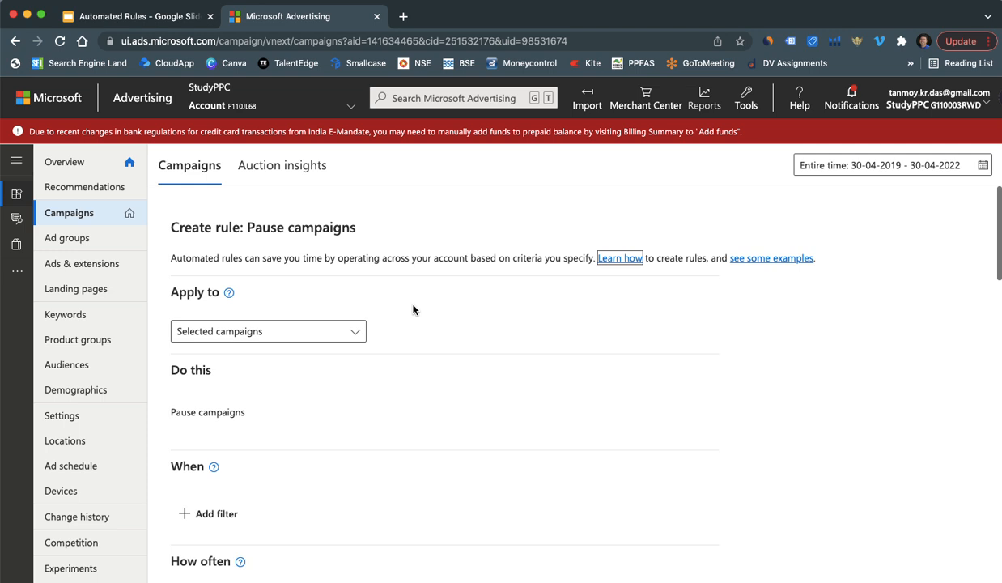
{"action": "left_click", "coordinate": [190, 288]}
{"action": "triple_click", "coordinate": [190, 292]}
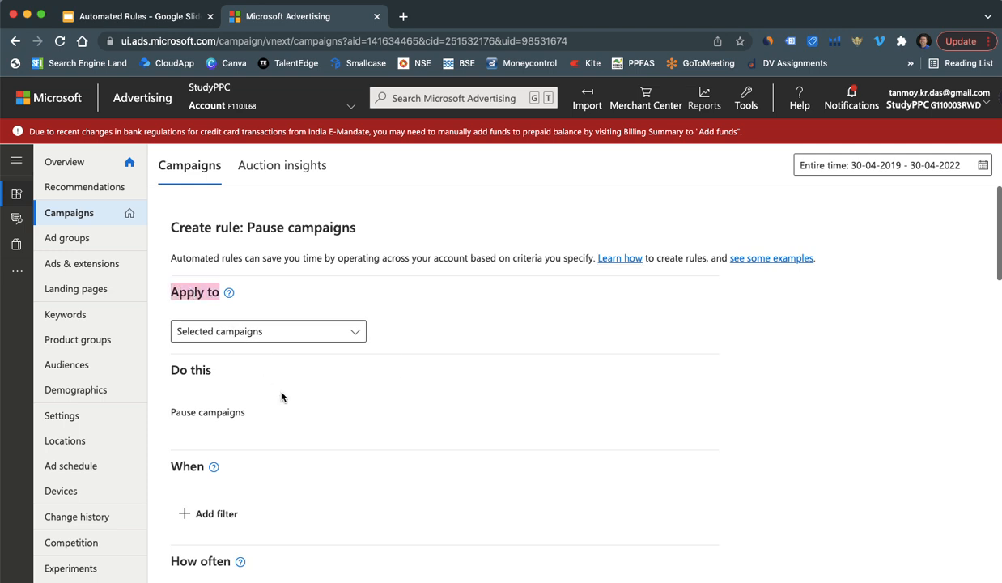
{"action": "scroll", "coordinate": [281, 396], "scroll_direction": "down", "scroll_amount": 1}
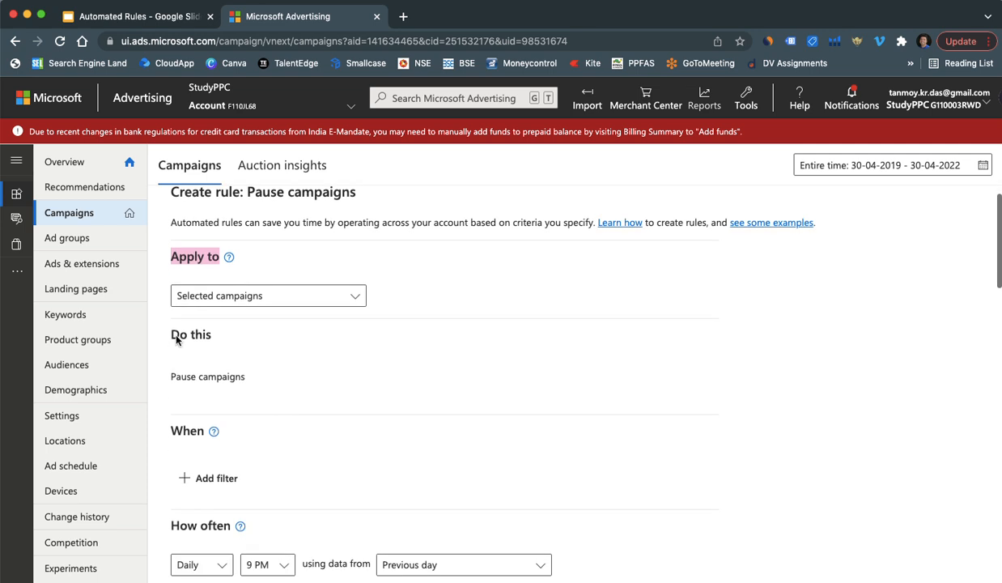
{"action": "triple_click", "coordinate": [176, 338]}
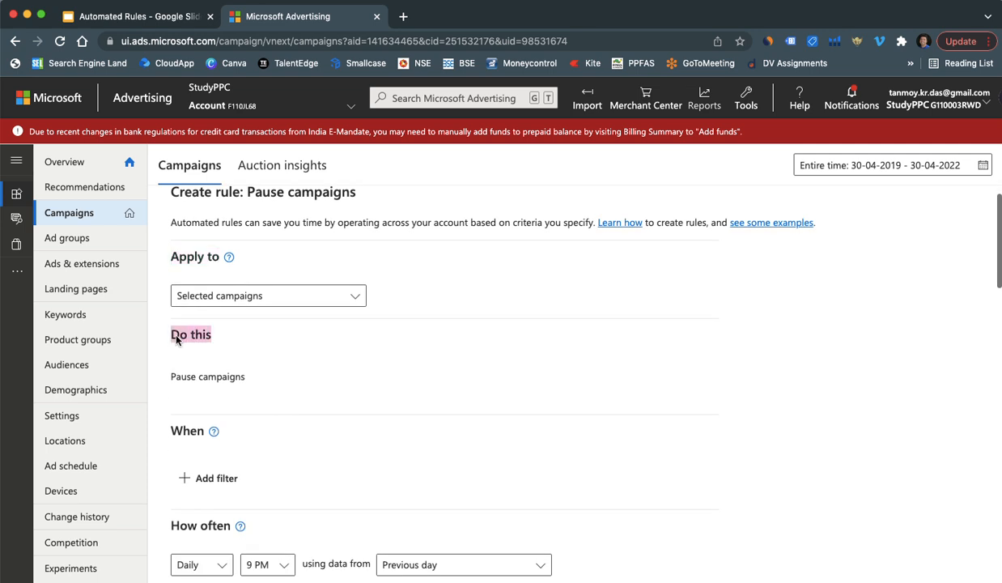
{"action": "scroll", "coordinate": [281, 405], "scroll_direction": "down", "scroll_amount": 2}
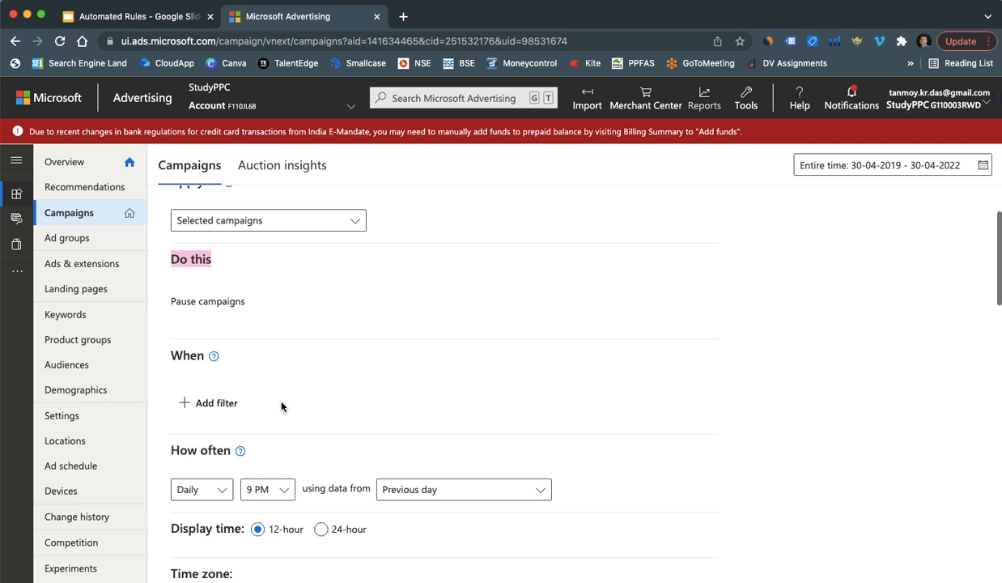
Step: Add a condition filter requiring Spend to equal 5000
{"action": "left_click", "coordinate": [232, 404]}
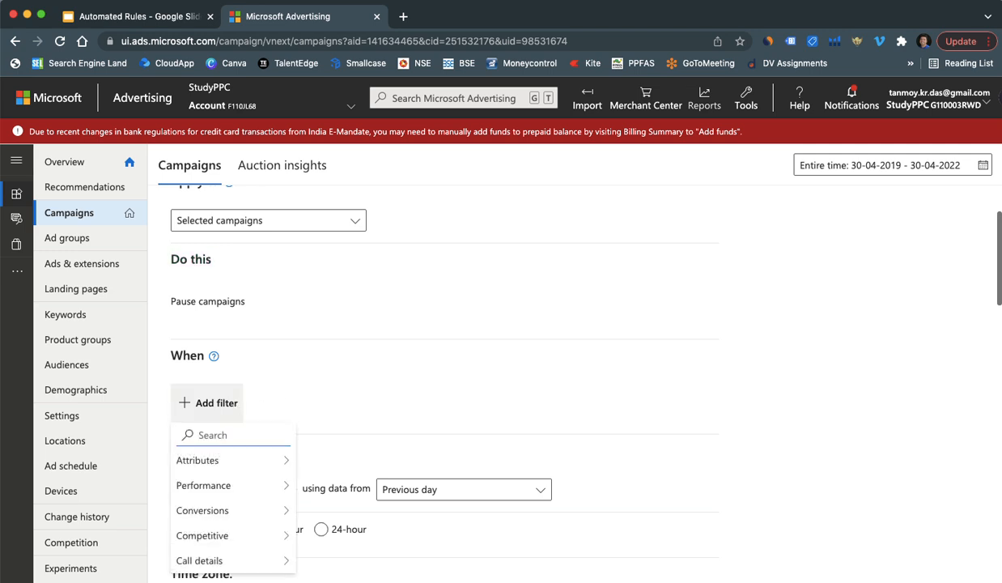
{"action": "type", "text": "spend"}
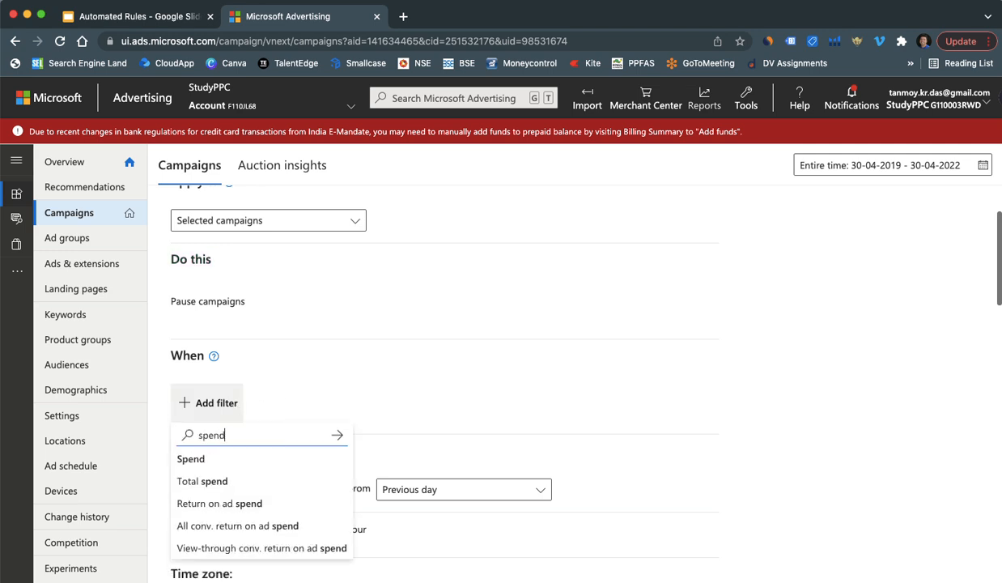
{"action": "left_click", "coordinate": [223, 459]}
{"action": "scroll", "coordinate": [341, 465], "scroll_direction": "down", "scroll_amount": 2}
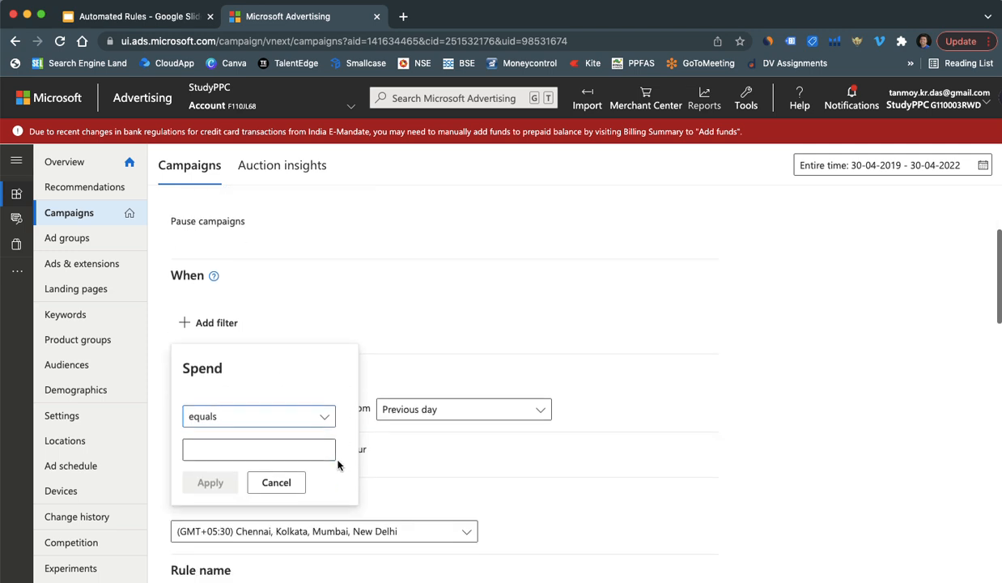
{"action": "left_click", "coordinate": [212, 454]}
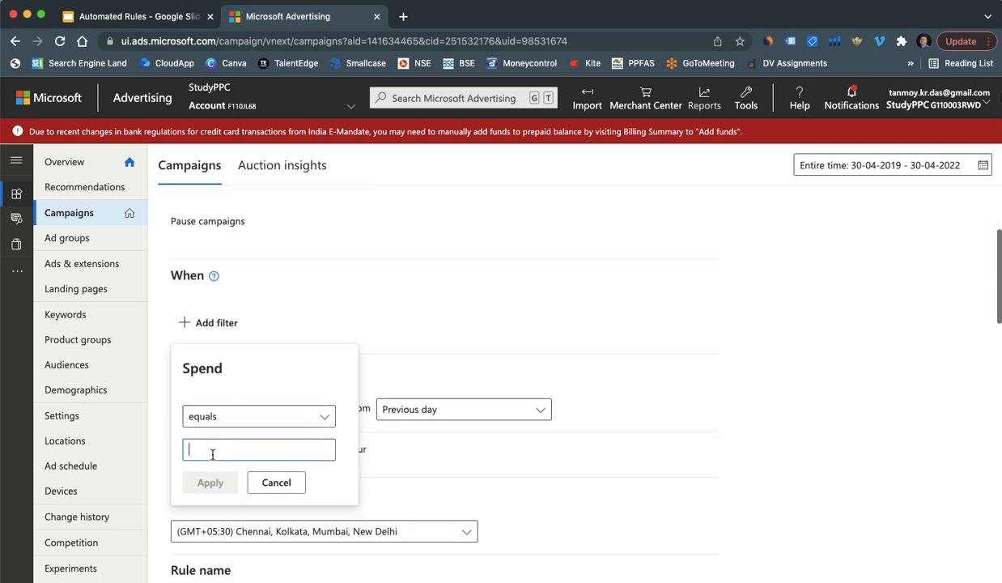
{"action": "type", "text": "5000"}
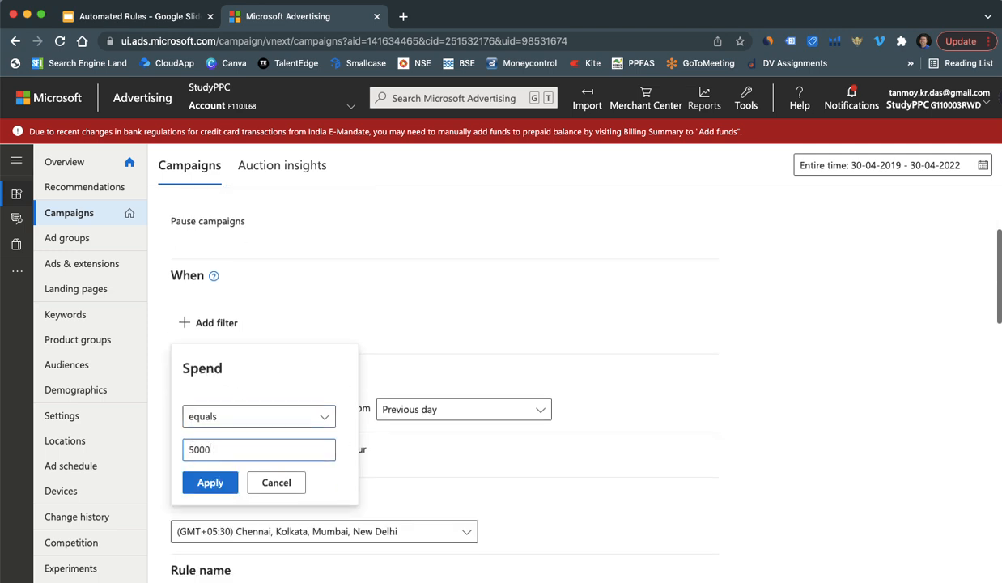
{"action": "left_click", "coordinate": [204, 480]}
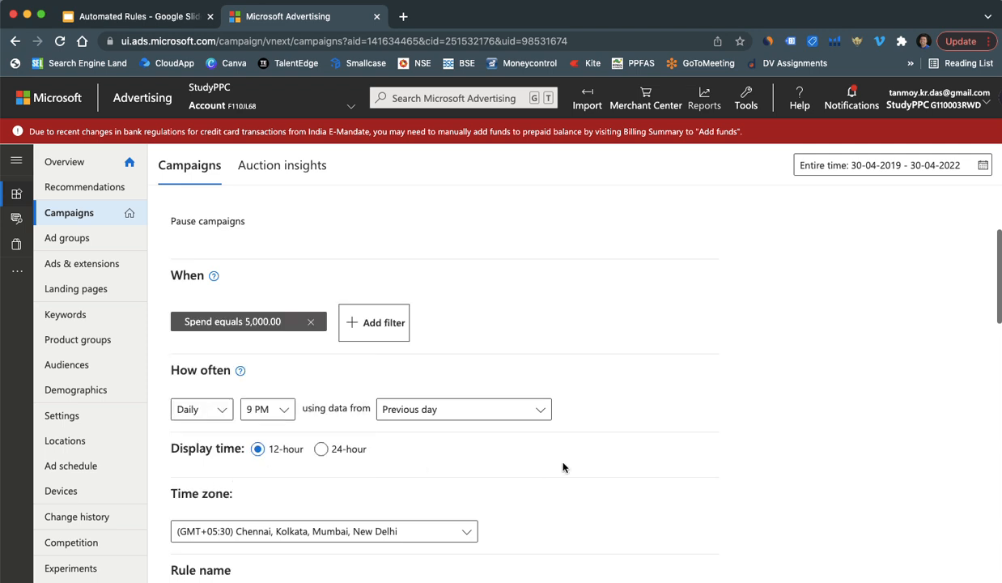
Step: Rename the rule to CampaignRule, save it, and dismiss the saved confirmation
{"action": "scroll", "coordinate": [563, 467], "scroll_direction": "down", "scroll_amount": 5}
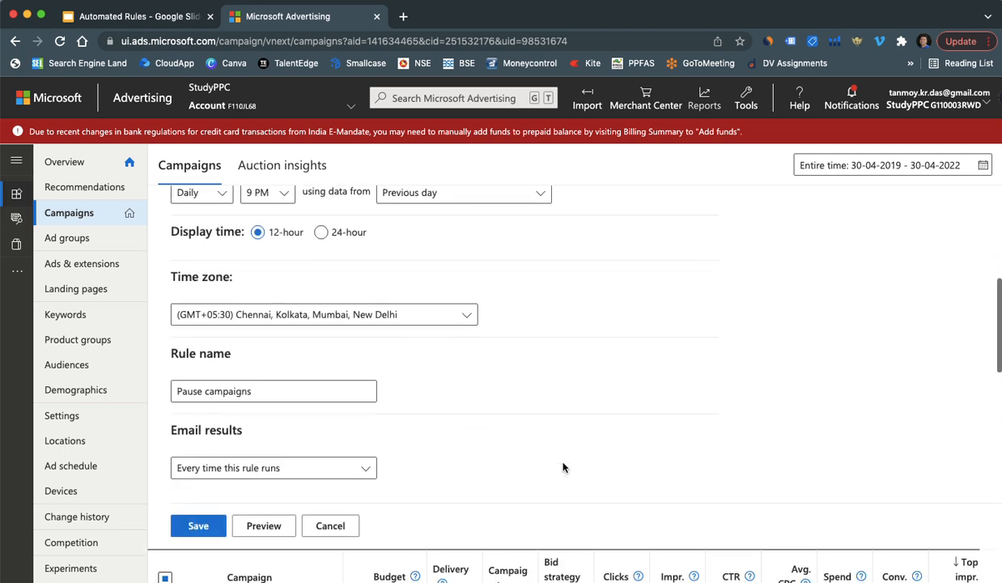
{"action": "left_click", "coordinate": [271, 394]}
{"action": "key", "text": "BackSpace"}
{"action": "key", "text": "BackSpace"}
{"action": "key", "text": "BackSpace"}
{"action": "key", "text": "BackSpace"}
{"action": "key", "text": "BackSpace"}
{"action": "key", "text": "BackSpace"}
{"action": "key", "text": "BackSpace"}
{"action": "key", "text": "BackSpace"}
{"action": "key", "text": "BackSpace"}
{"action": "key", "text": "BackSpace"}
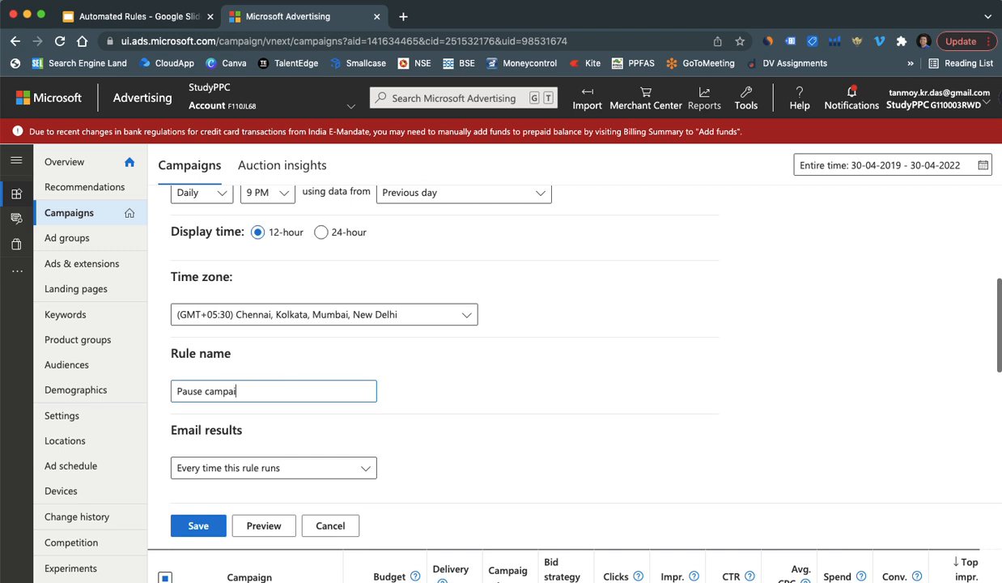
{"action": "key", "text": "BackSpace"}
{"action": "key", "text": "BackSpace"}
{"action": "key", "text": "BackSpace"}
{"action": "key", "text": "BackSpace"}
{"action": "key", "text": "BackSpace"}
{"action": "type", "text": "CampaignRule"}
{"action": "left_click", "coordinate": [197, 526]}
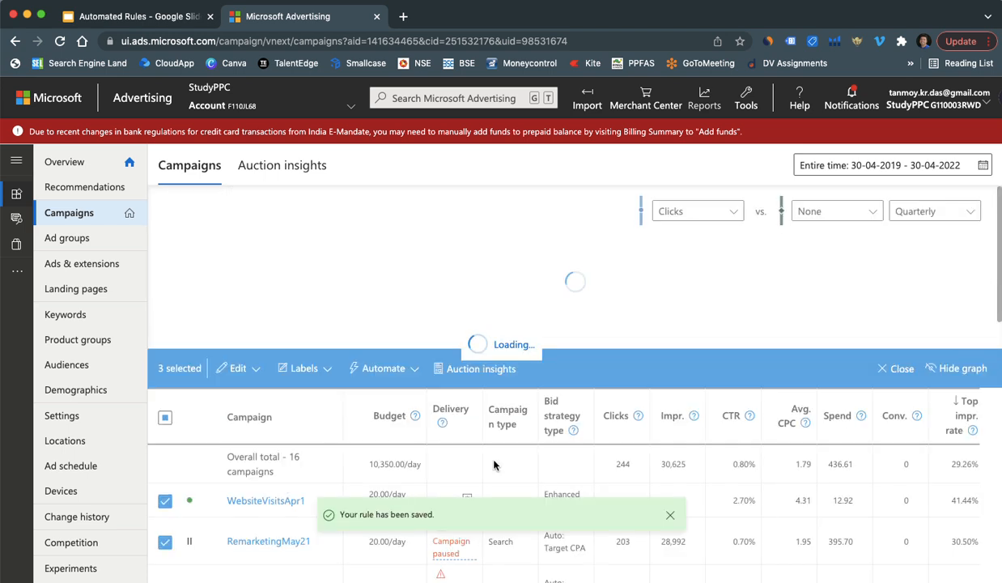
{"action": "left_click", "coordinate": [669, 515]}
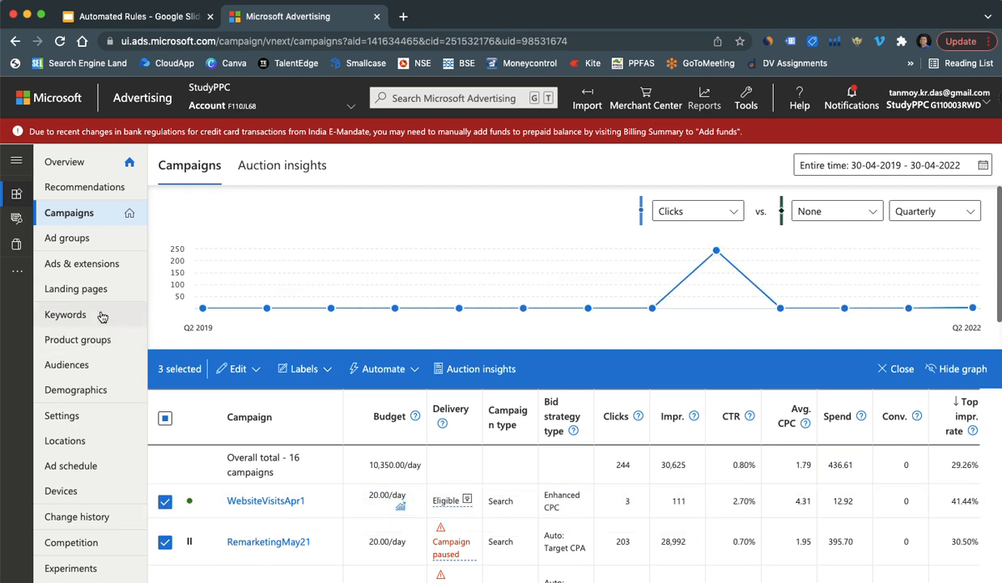
Step: On the Ads & extensions page, select all 32 ads and start a Pause ads rule
{"action": "left_click", "coordinate": [99, 267]}
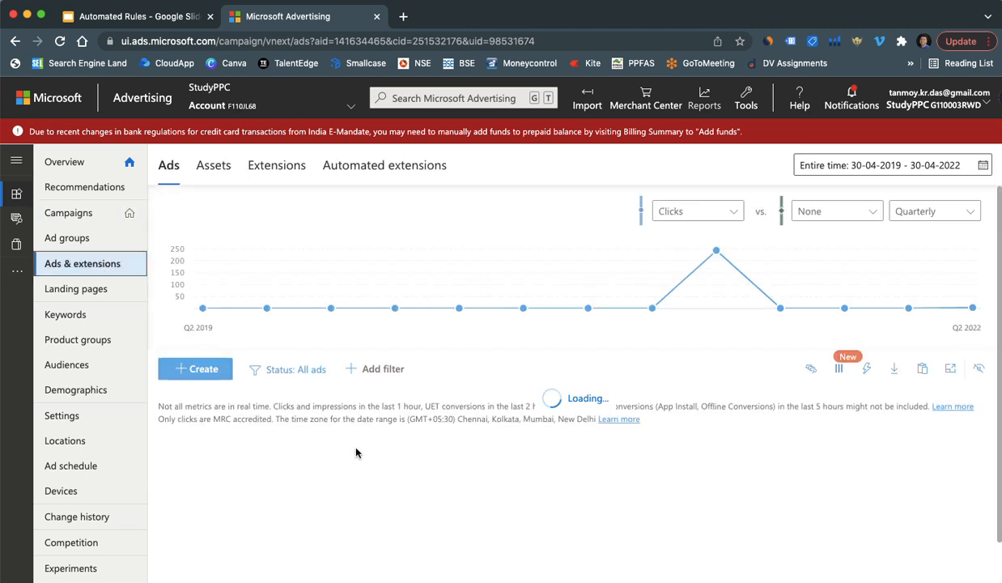
{"action": "left_click", "coordinate": [165, 410]}
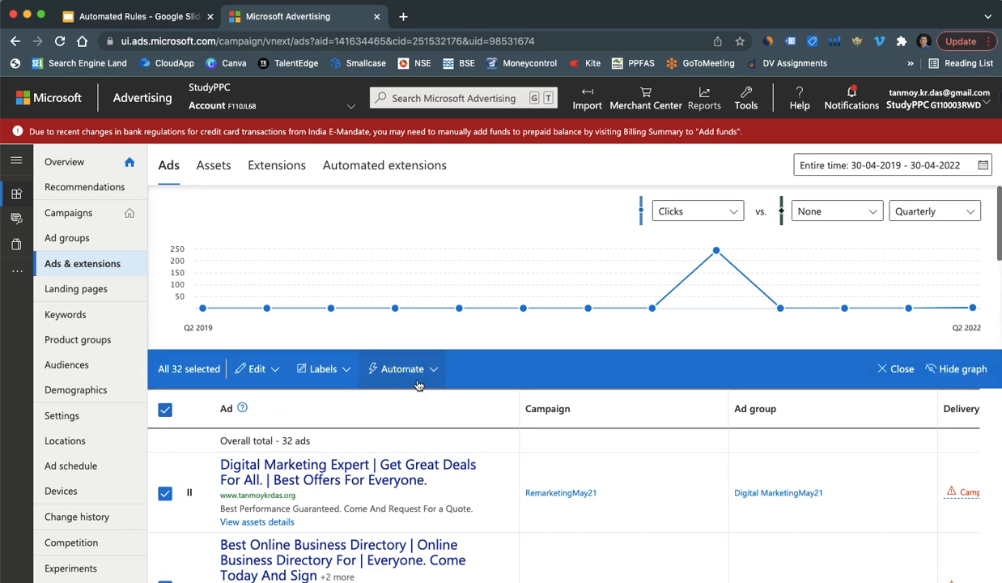
{"action": "left_click", "coordinate": [381, 368]}
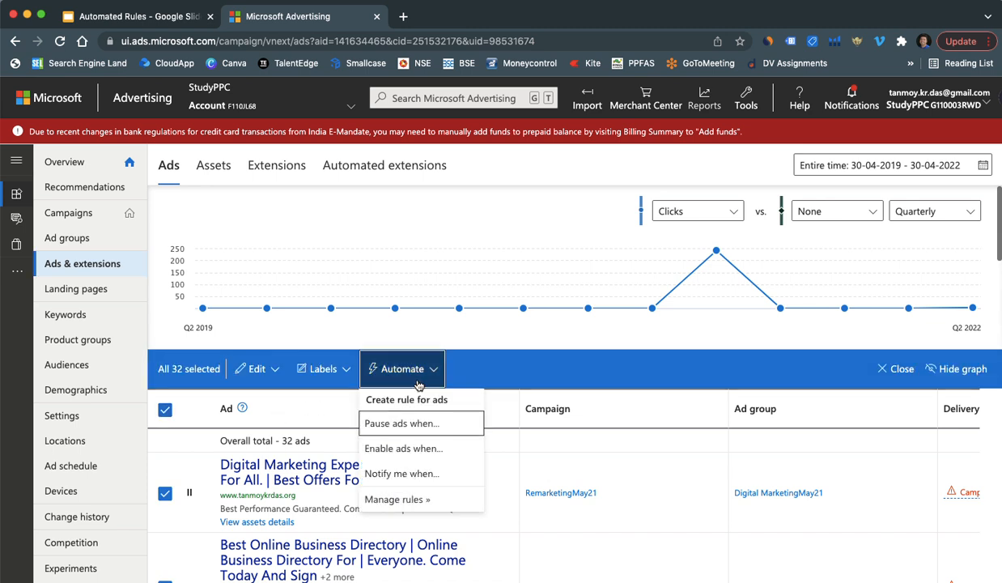
{"action": "left_click", "coordinate": [409, 430]}
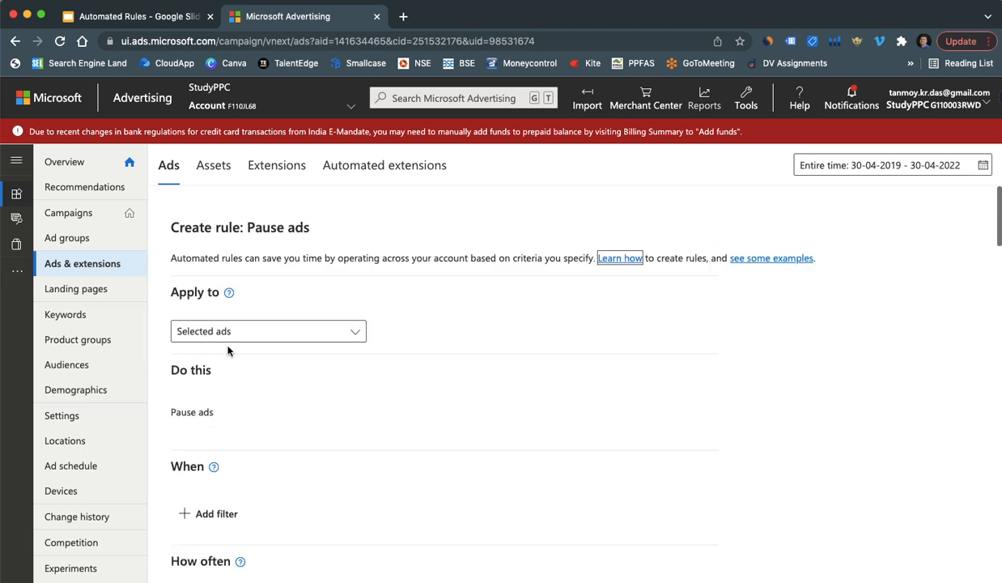
Step: Add a condition requiring CTR to be less than 1%
{"action": "triple_click", "coordinate": [198, 412]}
{"action": "scroll", "coordinate": [288, 421], "scroll_direction": "down", "scroll_amount": 2}
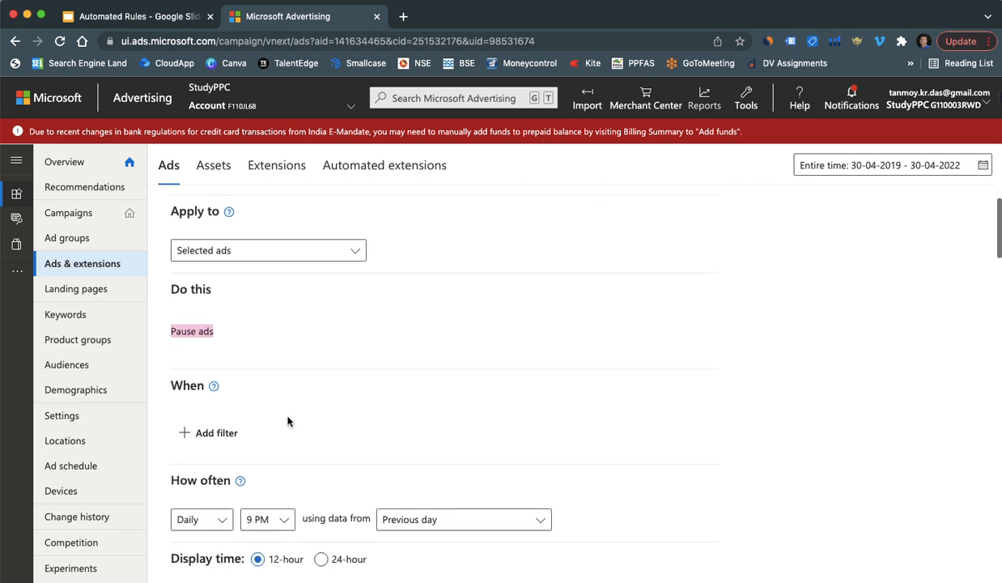
{"action": "left_click", "coordinate": [223, 435]}
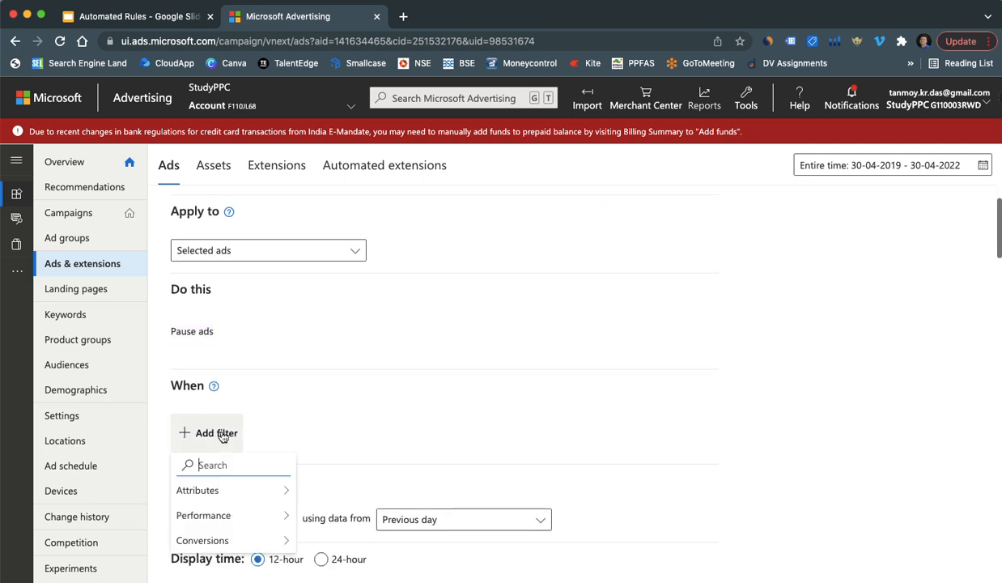
{"action": "type", "text": "ctr"}
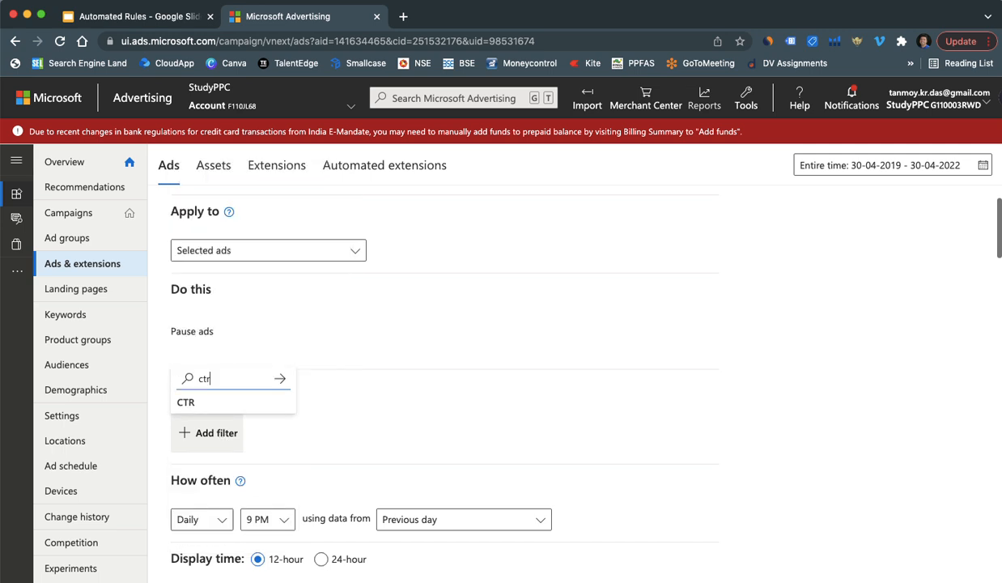
{"action": "left_click", "coordinate": [219, 402]}
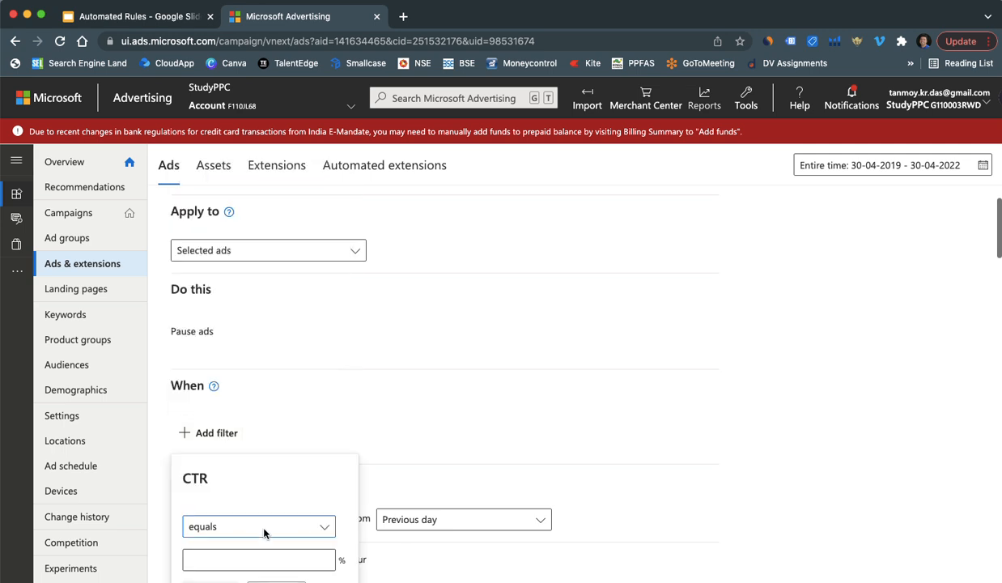
{"action": "scroll", "coordinate": [267, 530], "scroll_direction": "down", "scroll_amount": 1}
{"action": "left_click", "coordinate": [275, 461]}
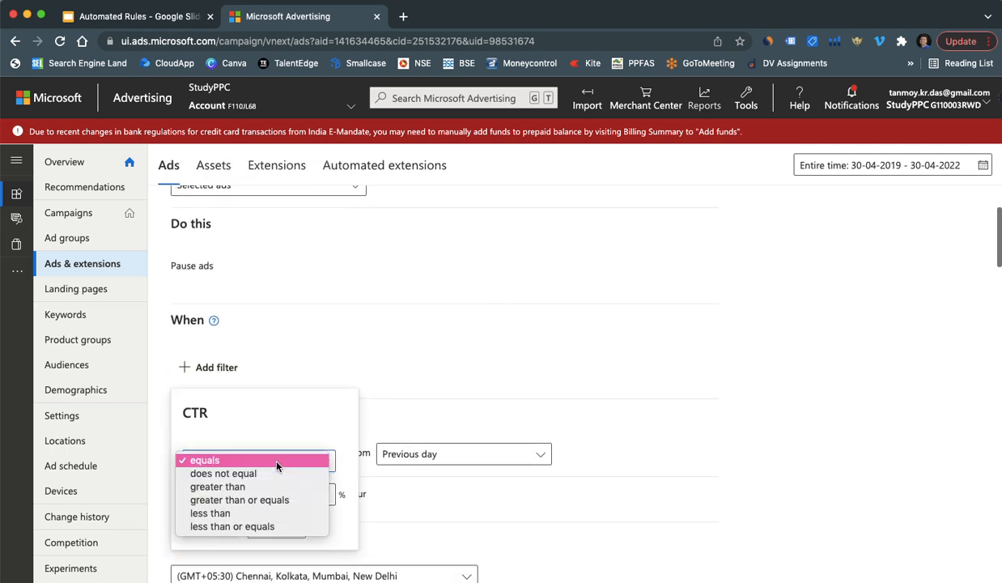
{"action": "left_click", "coordinate": [229, 512]}
{"action": "left_click", "coordinate": [224, 496]}
{"action": "type", "text": "1"}
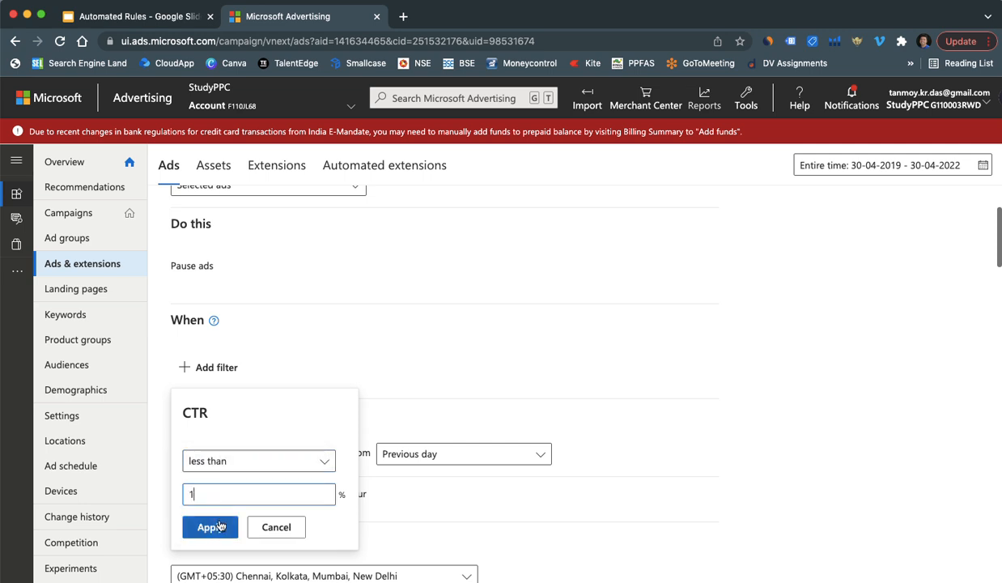
{"action": "left_click", "coordinate": [211, 529]}
Step: Add a second condition requiring Clicks to be less than 5
{"action": "left_click", "coordinate": [368, 371]}
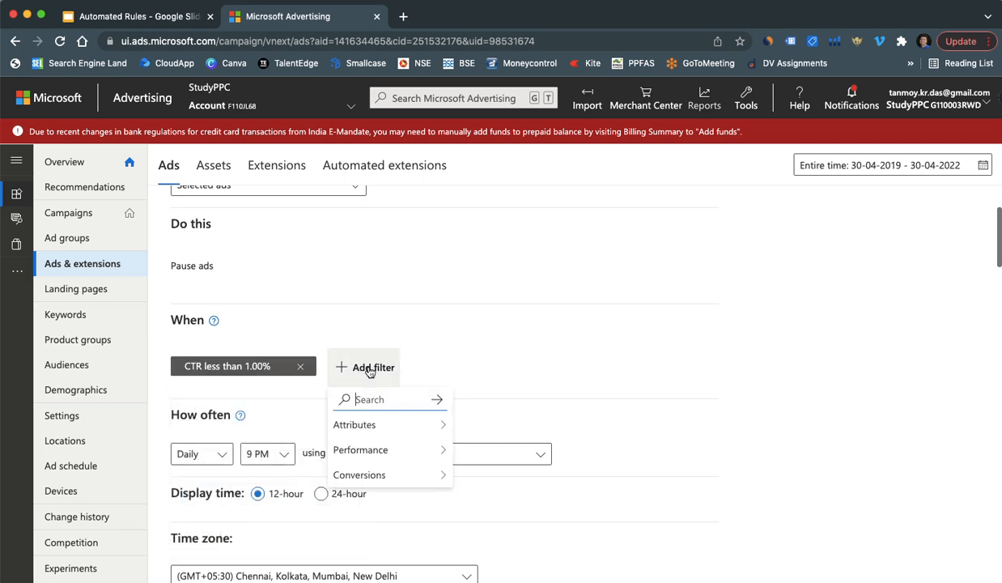
{"action": "type", "text": "click"}
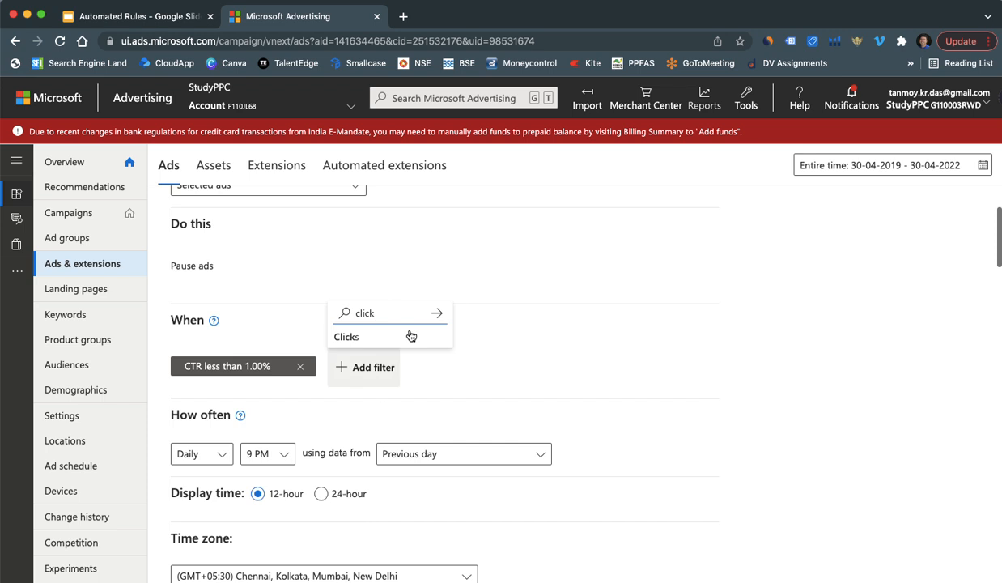
{"action": "left_click", "coordinate": [386, 333]}
{"action": "left_click", "coordinate": [348, 459]}
{"action": "left_click", "coordinate": [324, 511]}
{"action": "left_click", "coordinate": [326, 493]}
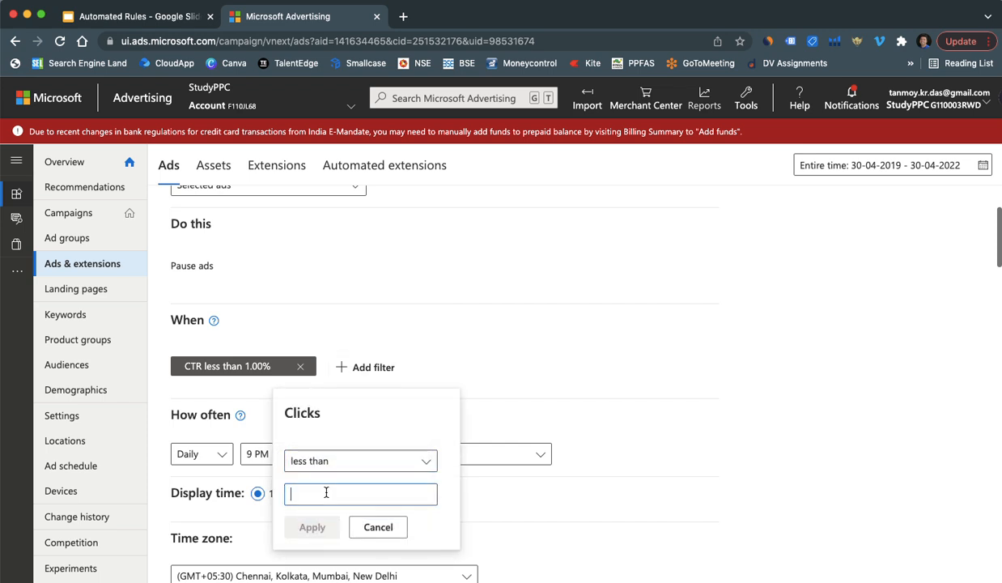
{"action": "type", "text": "5"}
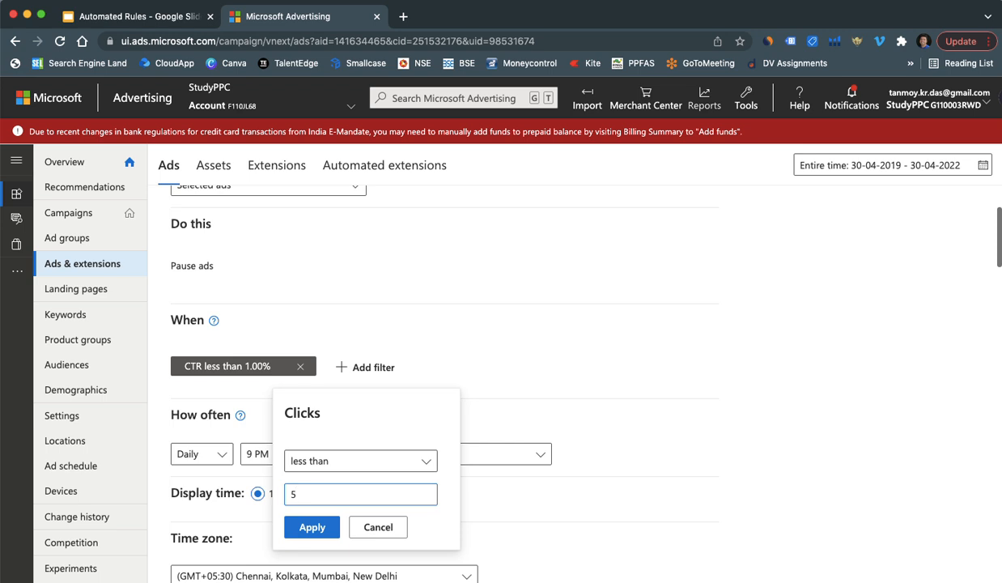
{"action": "left_click", "coordinate": [314, 527]}
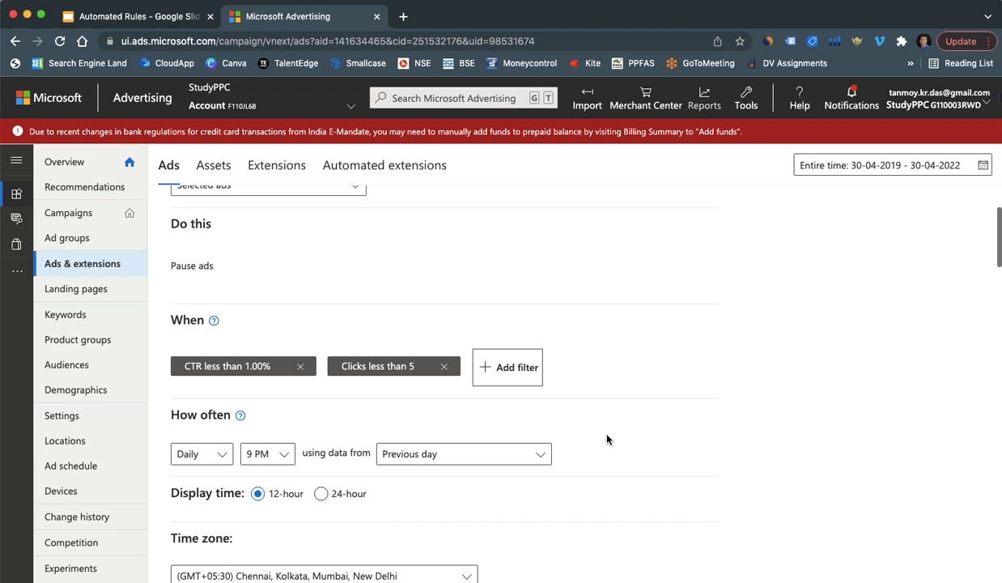
Step: Rename the rule to 'Ads Rule' and save it
{"action": "scroll", "coordinate": [607, 440], "scroll_direction": "down", "scroll_amount": 5}
{"action": "left_click", "coordinate": [237, 462]}
{"action": "key", "text": "BackSpace"}
{"action": "key", "text": "BackSpace"}
{"action": "key", "text": "BackSpace"}
{"action": "key", "text": "BackSpace"}
{"action": "key", "text": "BackSpace"}
{"action": "key", "text": "BackSpace"}
{"action": "key", "text": "BackSpace"}
{"action": "key", "text": "BackSpace"}
{"action": "key", "text": "BackSpace"}
{"action": "type", "text": "Ads Rule"}
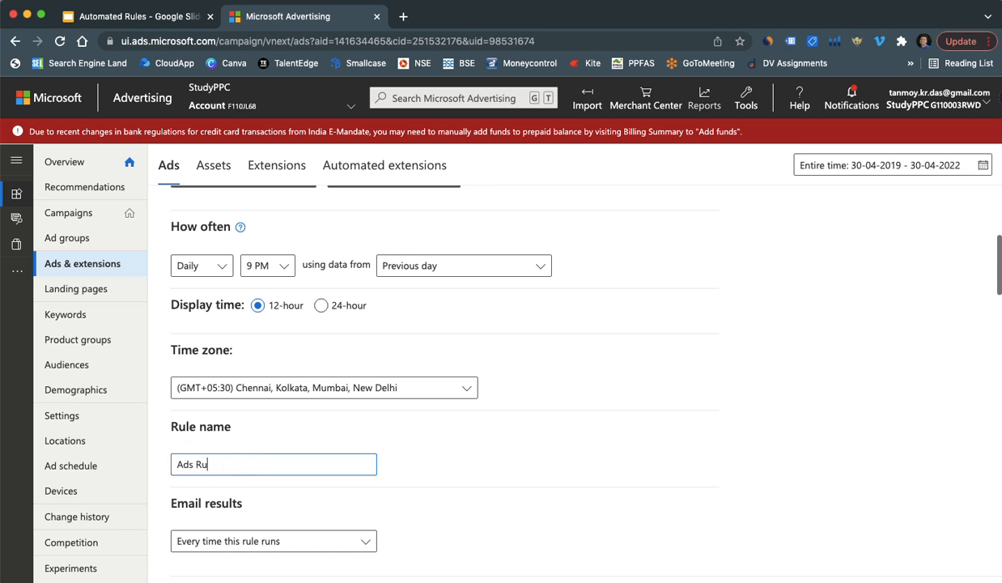
{"action": "scroll", "coordinate": [393, 440], "scroll_direction": "down", "scroll_amount": 3}
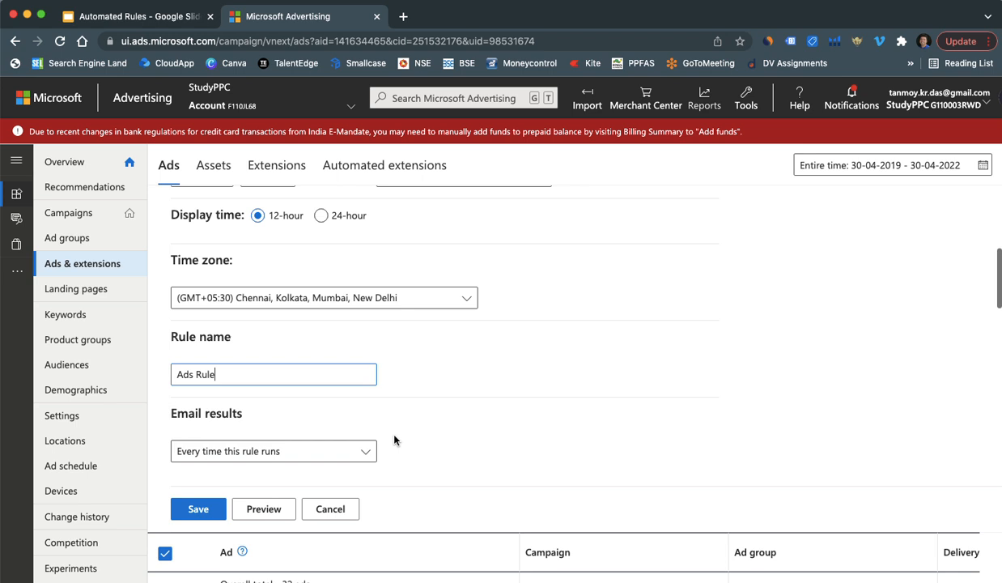
{"action": "left_click", "coordinate": [202, 504]}
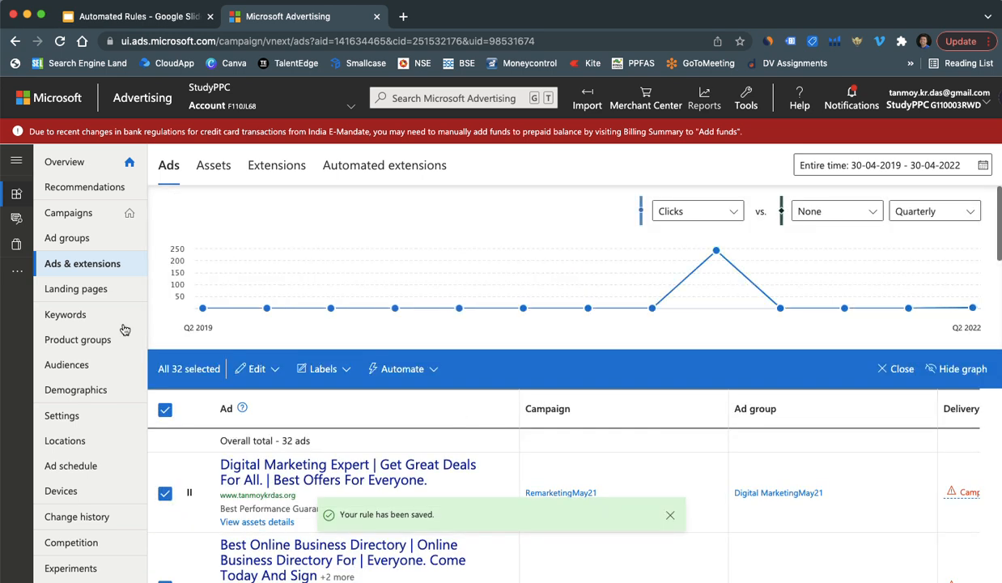
Step: On the Keywords page, select all 50 keywords and start a Change current bids rule
{"action": "left_click", "coordinate": [96, 316]}
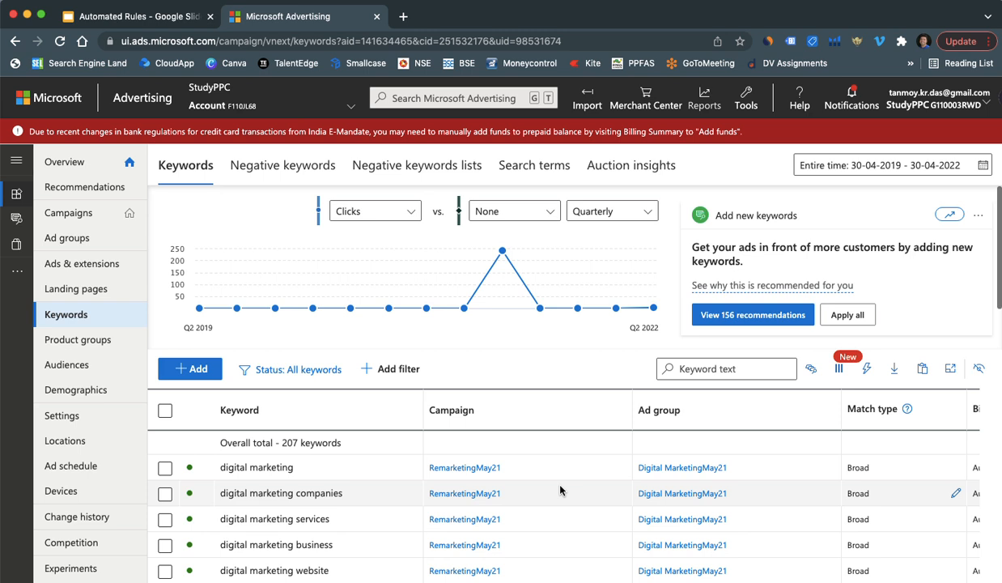
{"action": "left_click", "coordinate": [165, 411]}
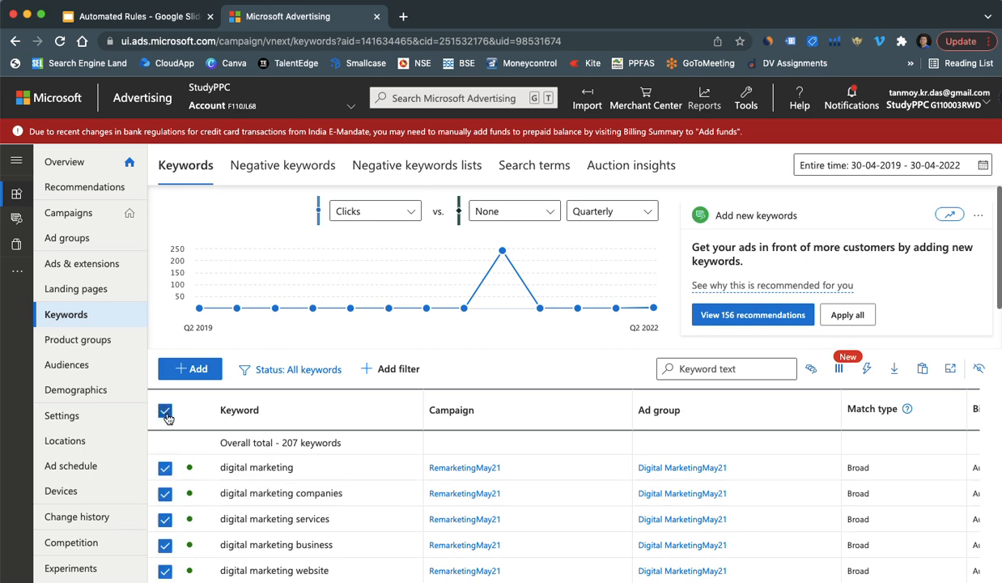
{"action": "left_click", "coordinate": [466, 371]}
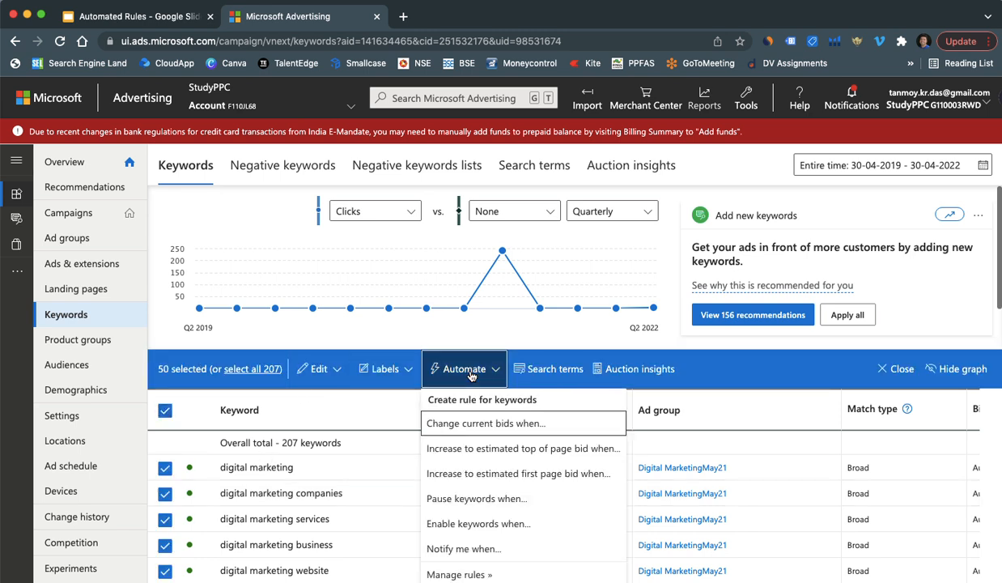
{"action": "left_click", "coordinate": [479, 430]}
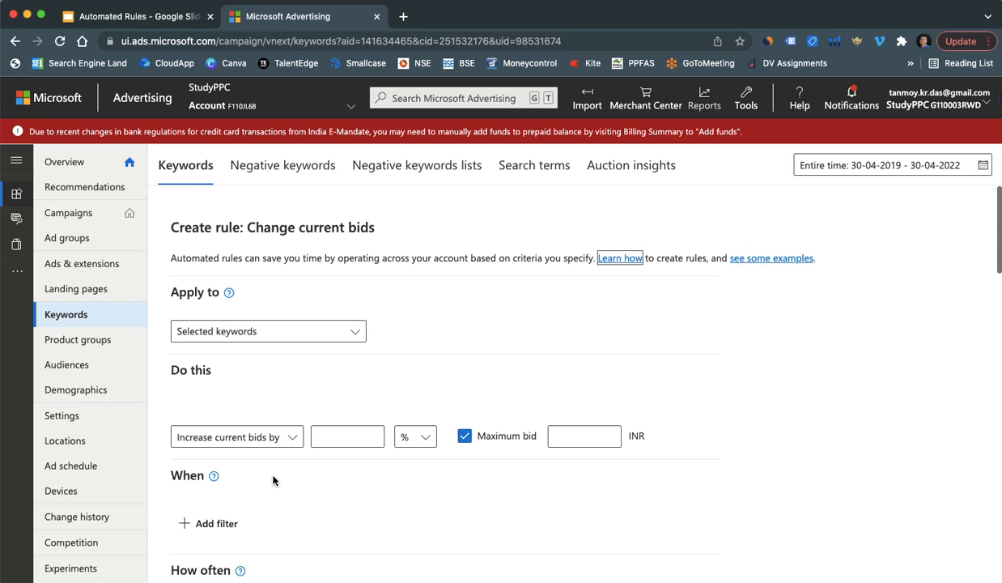
Step: Set the rule to raise bids by 5% with a maximum bid of 5 INR
{"action": "left_click", "coordinate": [350, 443]}
{"action": "type", "text": "5"}
{"action": "left_click", "coordinate": [568, 443]}
{"action": "type", "text": "5"}
{"action": "scroll", "coordinate": [405, 456], "scroll_direction": "down", "scroll_amount": 2}
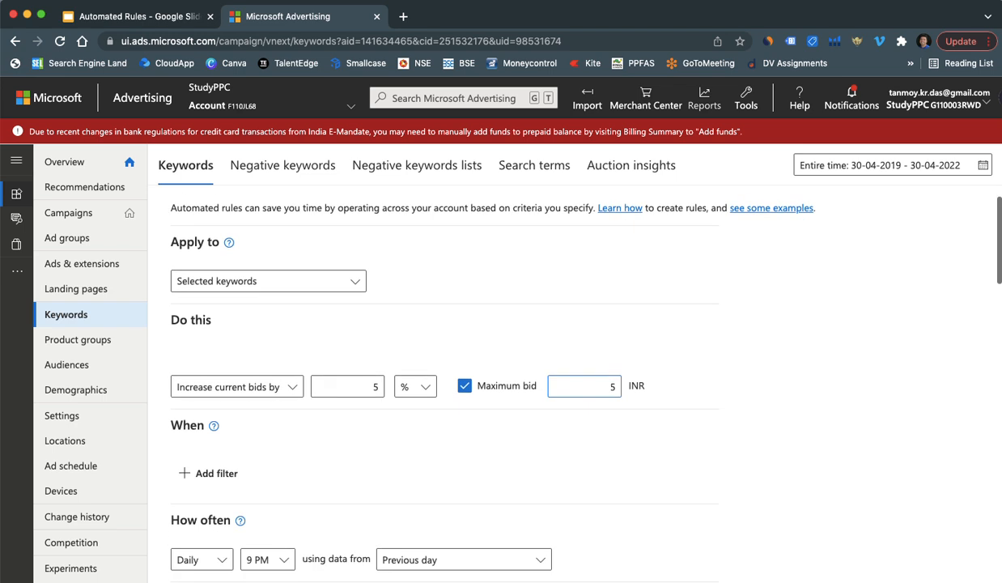
Step: Add a condition requiring CTR to be greater than 1%
{"action": "left_click", "coordinate": [229, 454]}
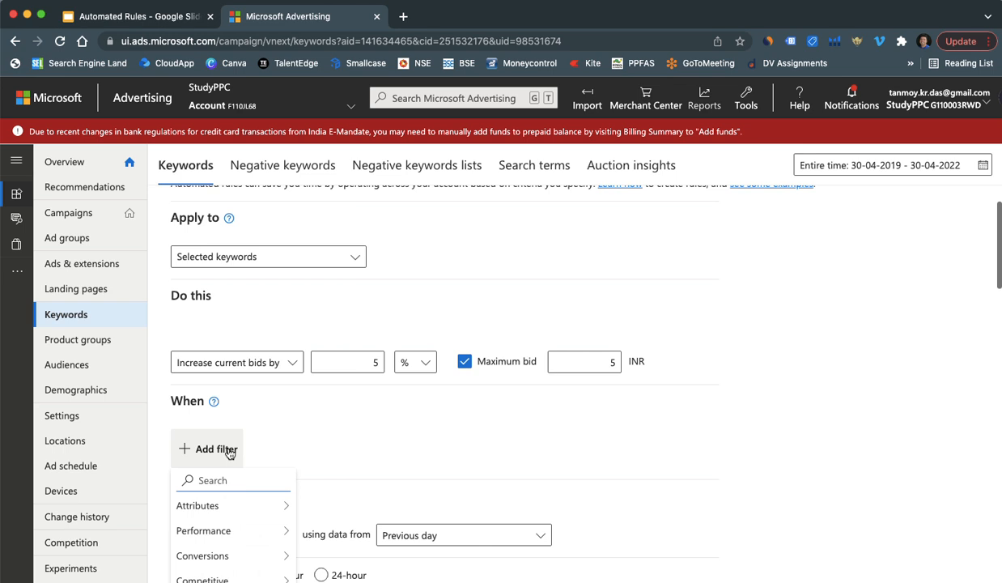
{"action": "type", "text": "ctr"}
{"action": "left_click", "coordinate": [226, 419]}
{"action": "scroll", "coordinate": [324, 472], "scroll_direction": "down", "scroll_amount": 2}
{"action": "left_click", "coordinate": [323, 437]}
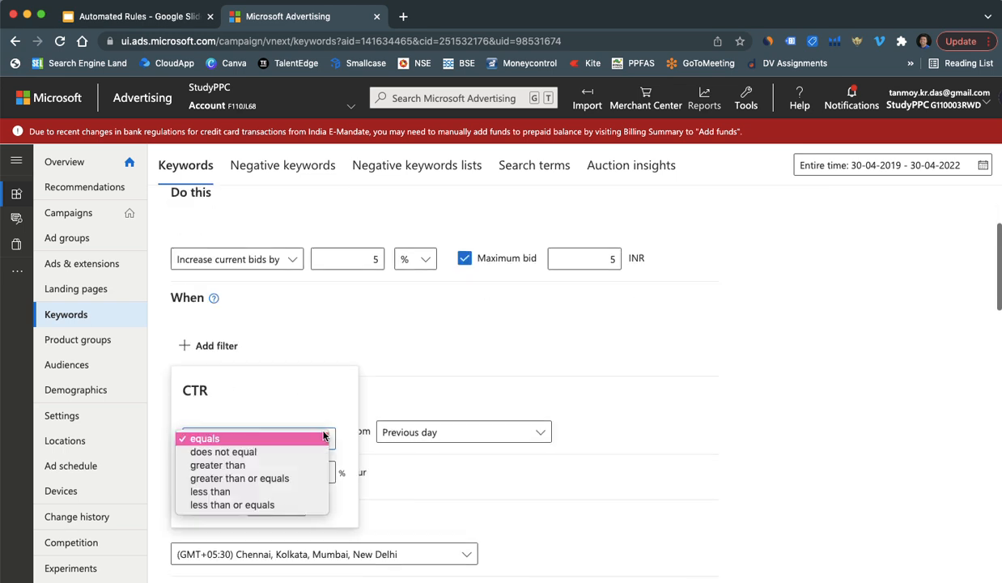
{"action": "left_click", "coordinate": [236, 464]}
{"action": "left_click", "coordinate": [220, 471]}
{"action": "type", "text": "1"}
{"action": "left_click", "coordinate": [210, 505]}
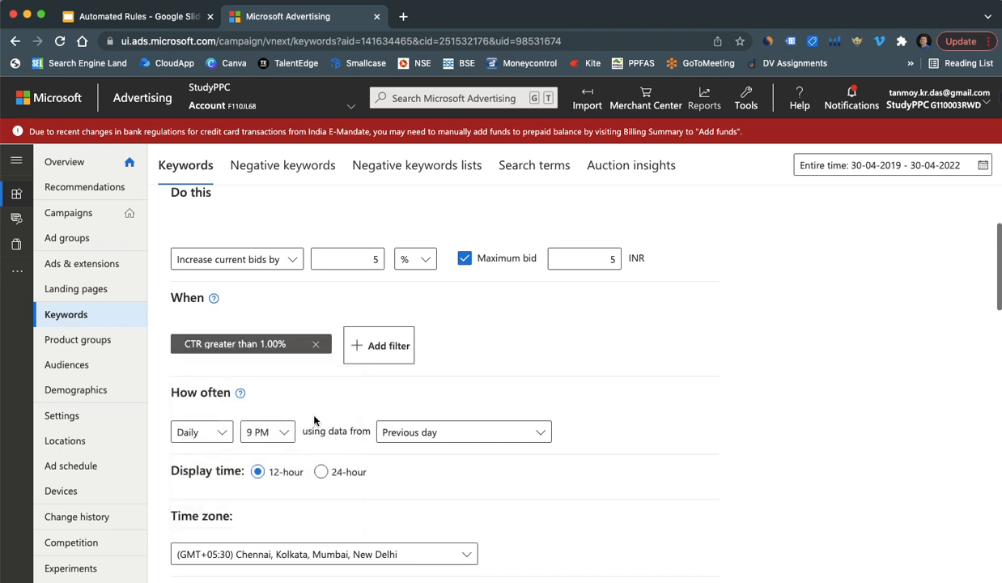
Step: Add a second condition requiring Clicks to be greater than 10
{"action": "left_click", "coordinate": [380, 350]}
{"action": "type", "text": "click"}
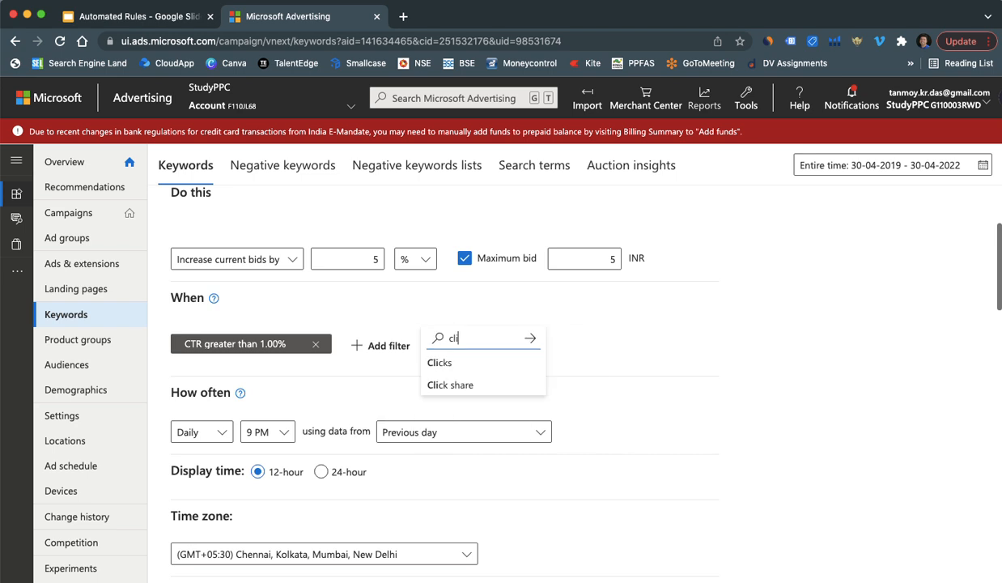
{"action": "left_click", "coordinate": [438, 359]}
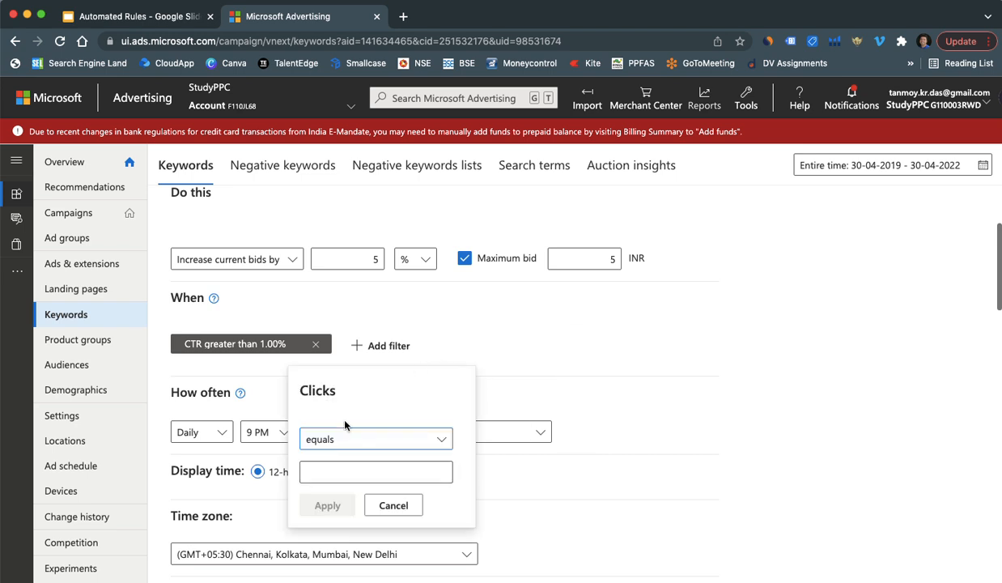
{"action": "left_click", "coordinate": [353, 439]}
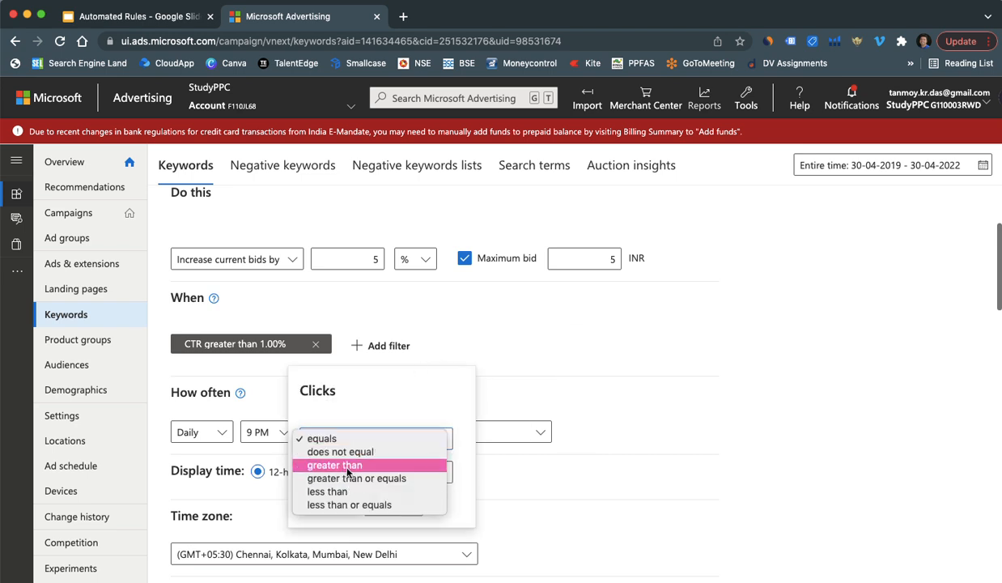
{"action": "left_click", "coordinate": [348, 466]}
{"action": "left_click", "coordinate": [338, 467]}
{"action": "type", "text": "10"}
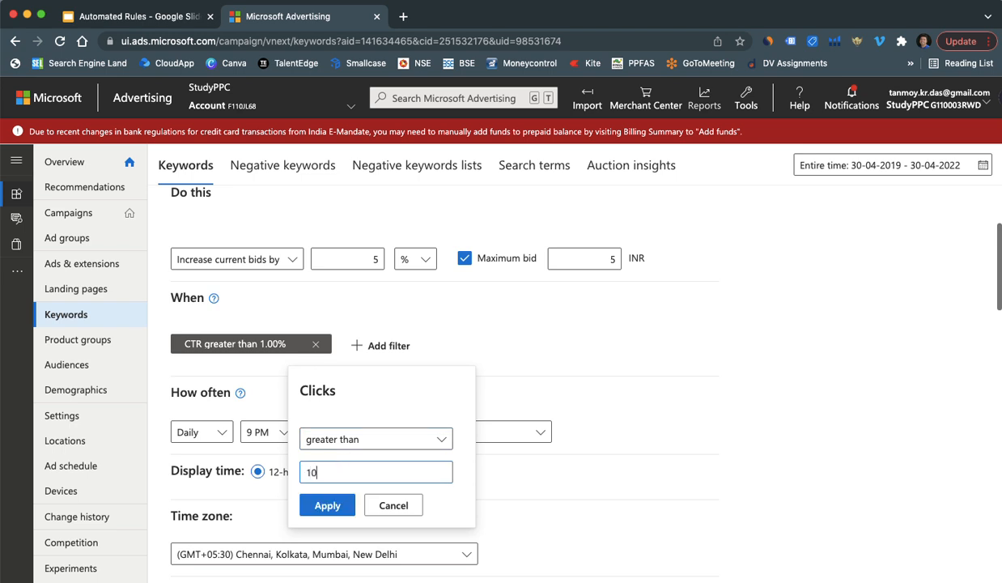
{"action": "left_click", "coordinate": [332, 504]}
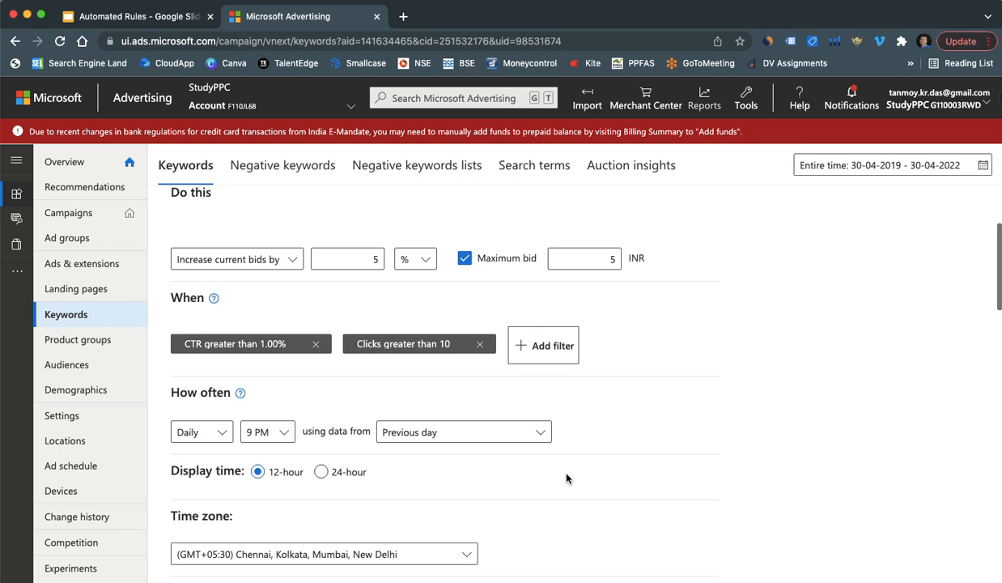
Step: Rename the rule to 'Good Keywords' and save it
{"action": "scroll", "coordinate": [566, 478], "scroll_direction": "down", "scroll_amount": 3}
{"action": "left_click", "coordinate": [328, 389]}
{"action": "key", "text": "BackSpace"}
{"action": "key", "text": "BackSpace"}
{"action": "key", "text": "BackSpace"}
{"action": "key", "text": "BackSpace"}
{"action": "key", "text": "BackSpace"}
{"action": "key", "text": "BackSpace"}
{"action": "key", "text": "BackSpace"}
{"action": "key", "text": "BackSpace"}
{"action": "key", "text": "BackSpace"}
{"action": "key", "text": "BackSpace"}
{"action": "key", "text": "BackSpace"}
{"action": "key", "text": "BackSpace"}
{"action": "key", "text": "BackSpace"}
{"action": "key", "text": "BackSpace"}
{"action": "key", "text": "BackSpace"}
{"action": "key", "text": "BackSpace"}
{"action": "key", "text": "BackSpace"}
{"action": "key", "text": "BackSpace"}
{"action": "key", "text": "BackSpace"}
{"action": "type", "text": "Goog"}
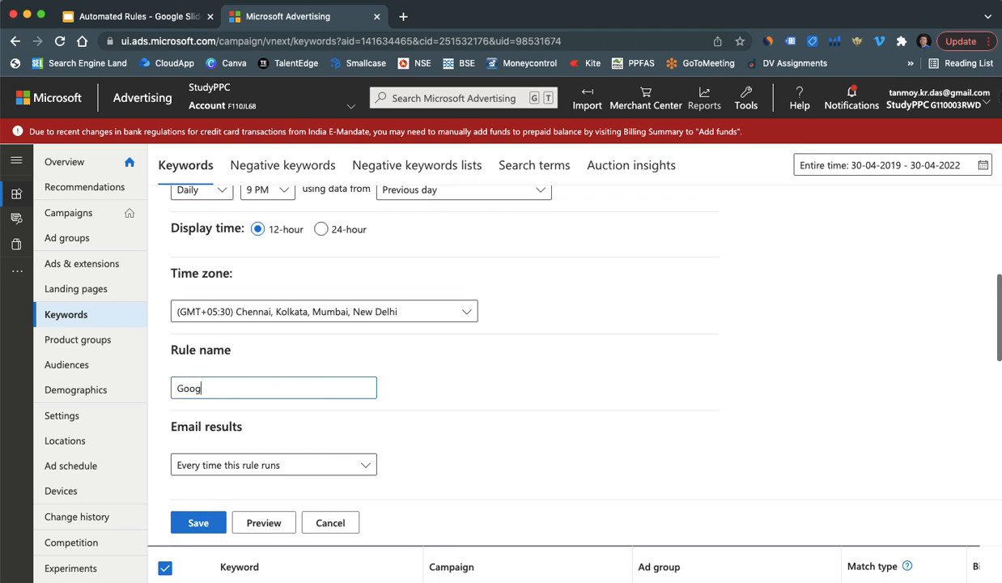
{"action": "key", "text": "BackSpace"}
{"action": "type", "text": "d Keywords"}
{"action": "left_click", "coordinate": [198, 522]}
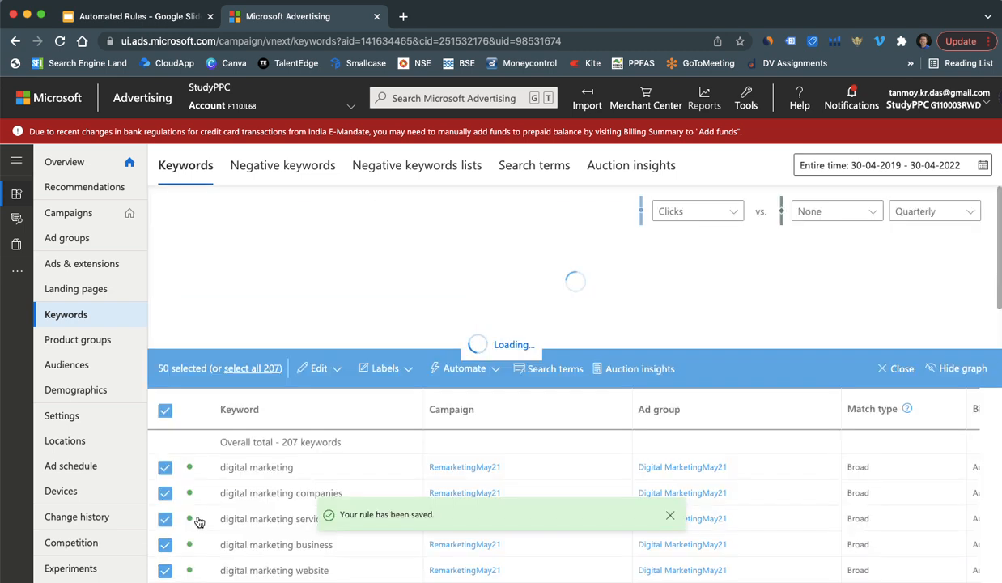
Step: Start a new Change current bids rule that decreases bids by 5% with a 1 INR minimum bid
{"action": "left_click", "coordinate": [670, 515]}
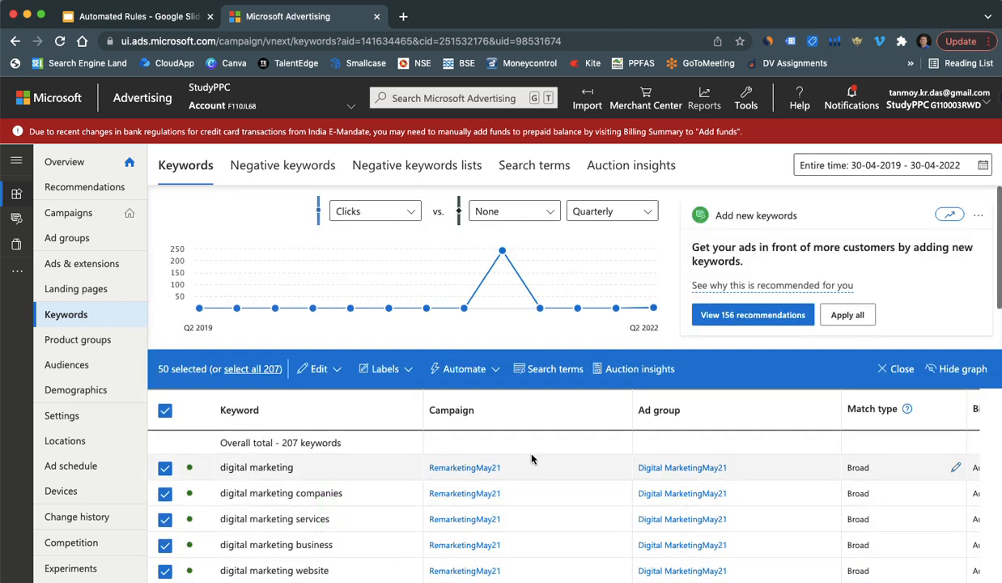
{"action": "left_click", "coordinate": [466, 368]}
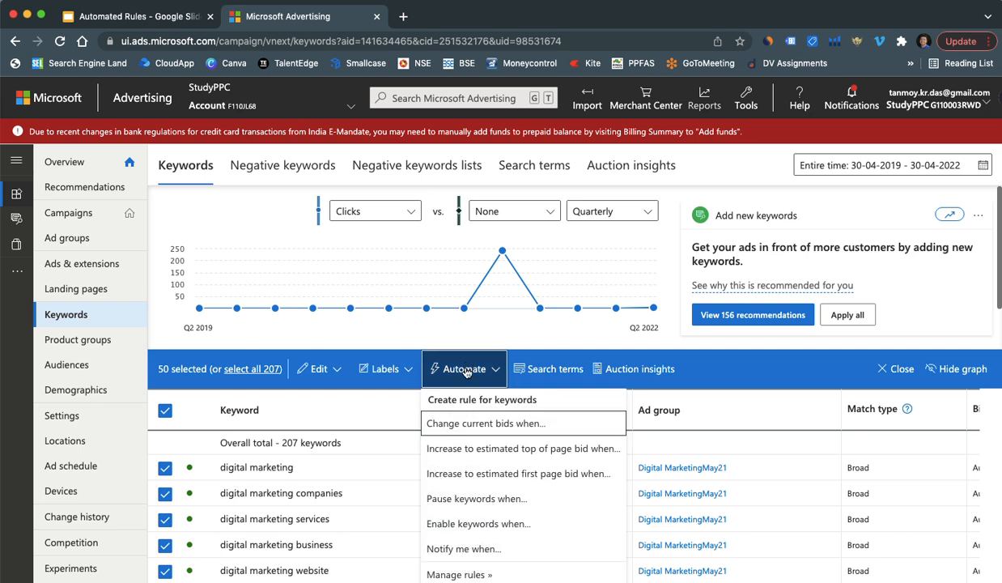
{"action": "left_click", "coordinate": [454, 413]}
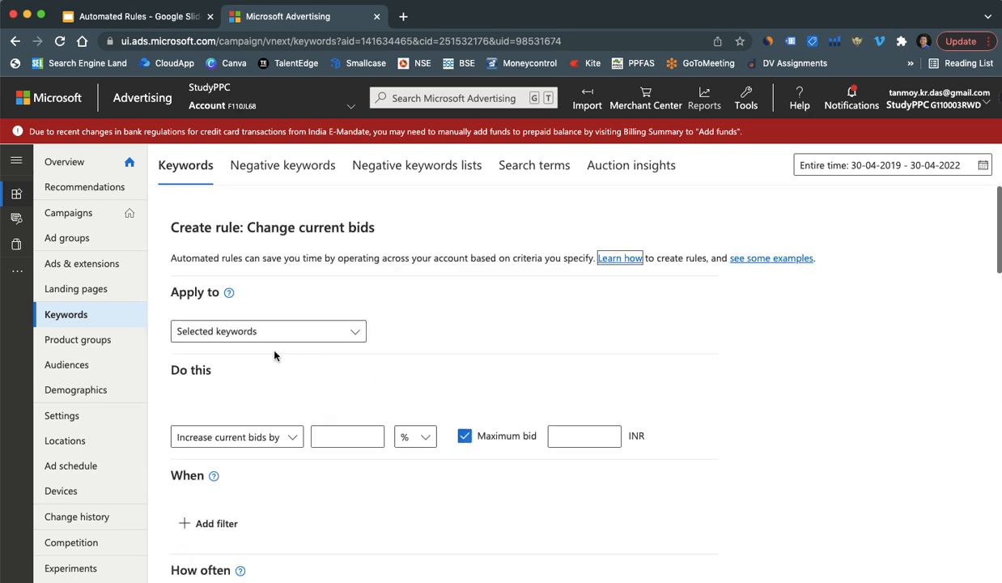
{"action": "left_click", "coordinate": [267, 437]}
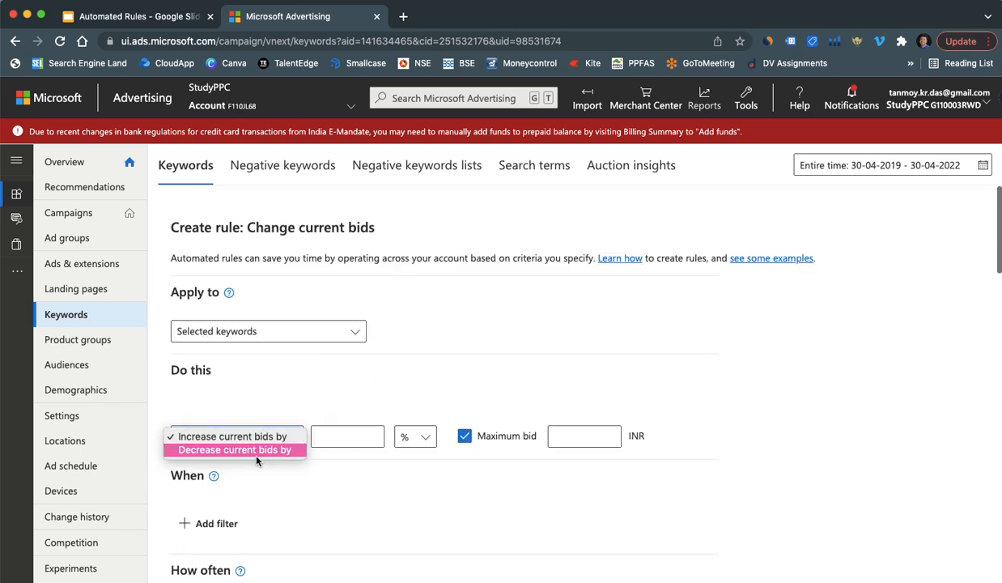
{"action": "left_click", "coordinate": [256, 457]}
{"action": "left_click", "coordinate": [340, 430]}
{"action": "type", "text": "5"}
{"action": "left_click", "coordinate": [564, 440]}
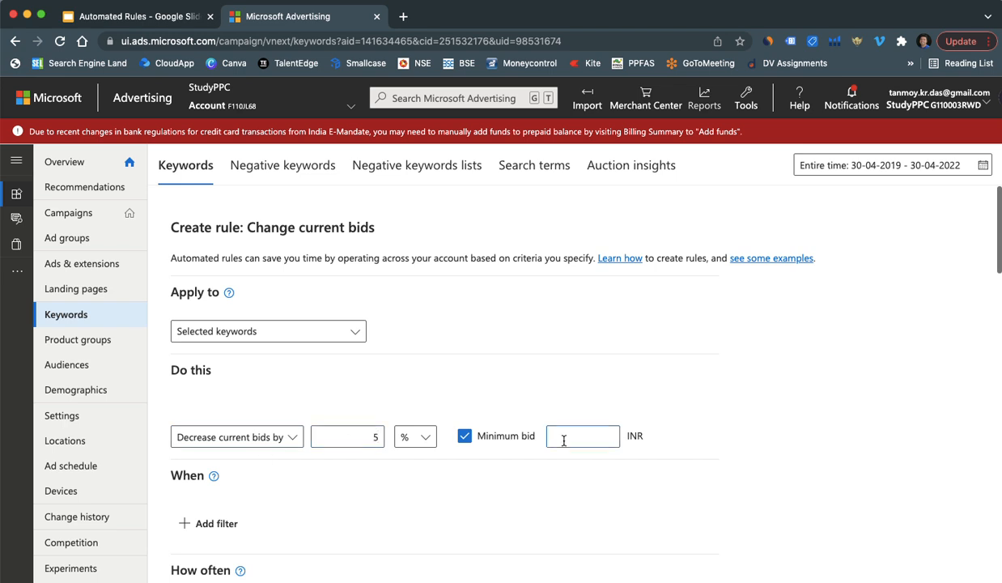
{"action": "type", "text": "1"}
{"action": "scroll", "coordinate": [441, 492], "scroll_direction": "down", "scroll_amount": 2}
Step: Add a condition requiring CTR to be less than 1.00%
{"action": "left_click", "coordinate": [225, 437]}
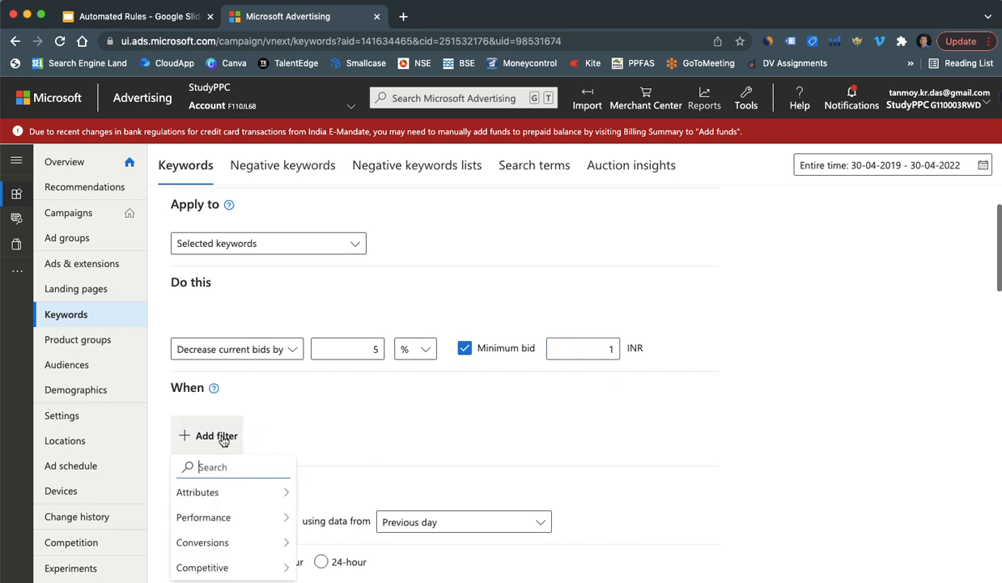
{"action": "type", "text": "ctr"}
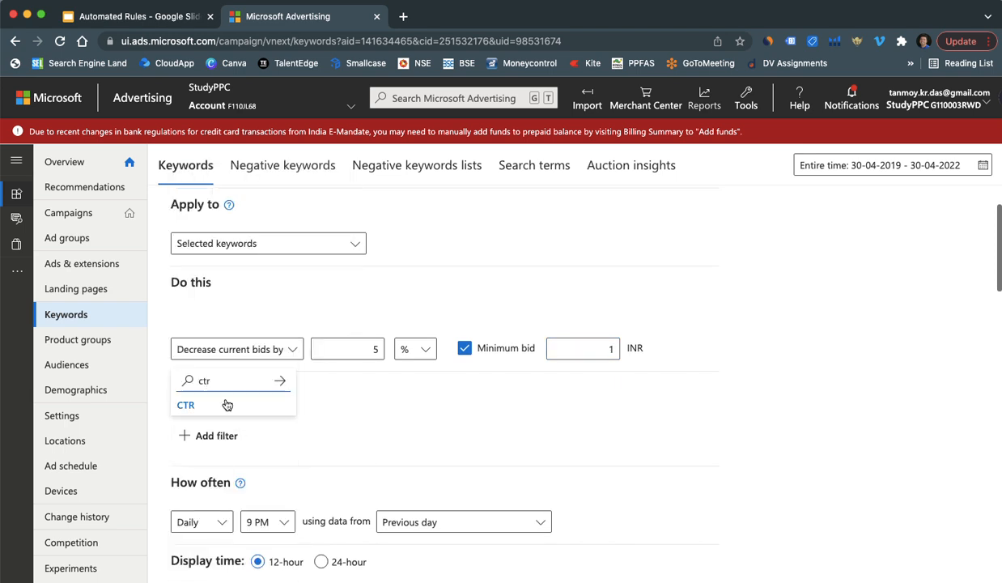
{"action": "left_click", "coordinate": [226, 406]}
{"action": "left_click", "coordinate": [238, 529]}
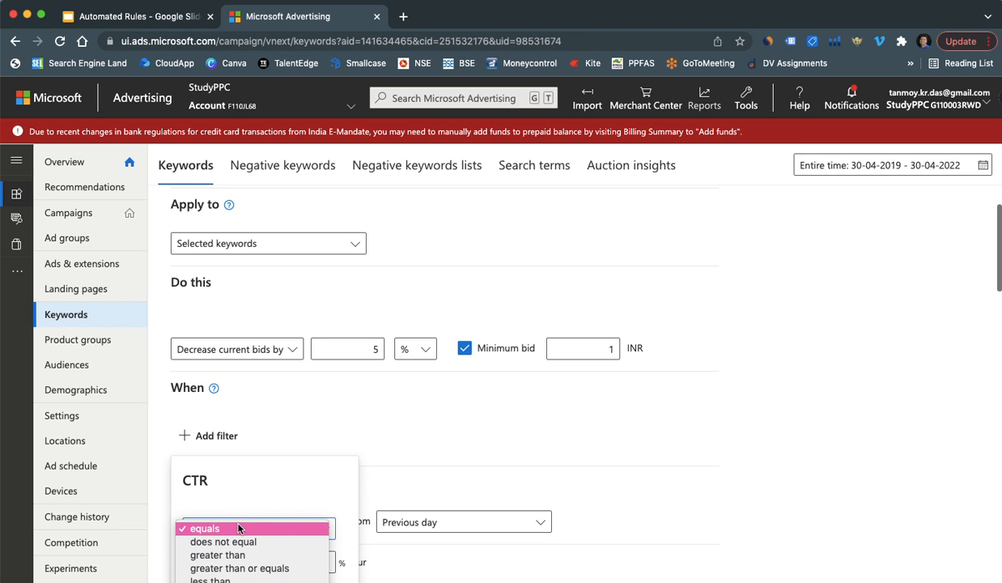
{"action": "left_click", "coordinate": [223, 577]}
{"action": "scroll", "coordinate": [271, 443], "scroll_direction": "down", "scroll_amount": 3}
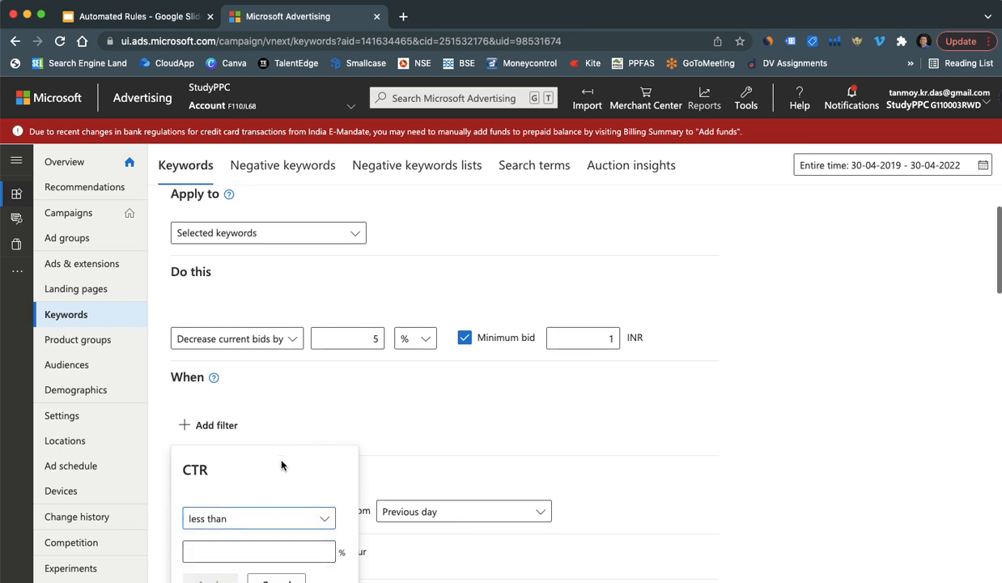
{"action": "left_click", "coordinate": [227, 457]}
{"action": "type", "text": "1"}
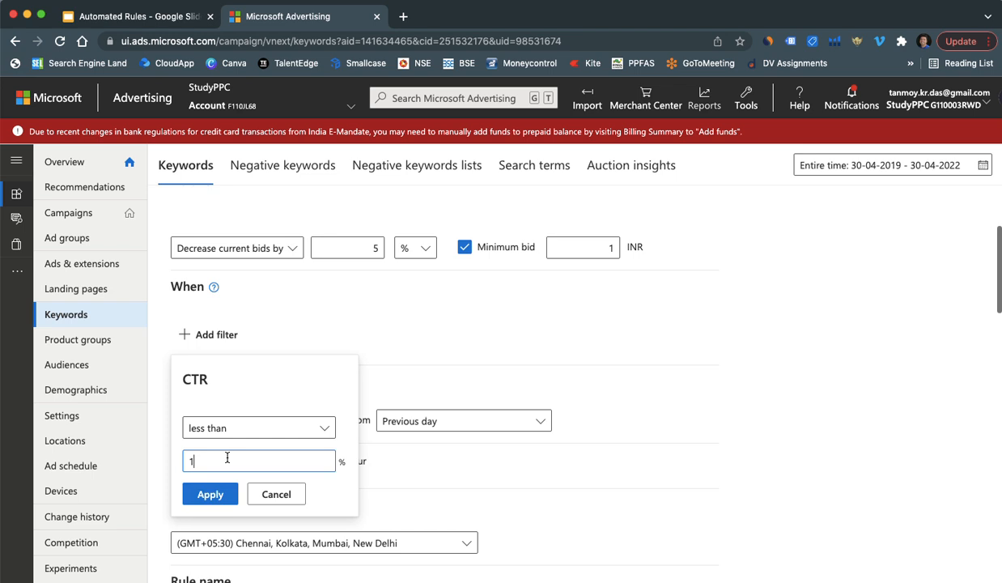
{"action": "left_click", "coordinate": [210, 493]}
Step: Add a second condition requiring Clicks to be less than 5
{"action": "left_click", "coordinate": [360, 336]}
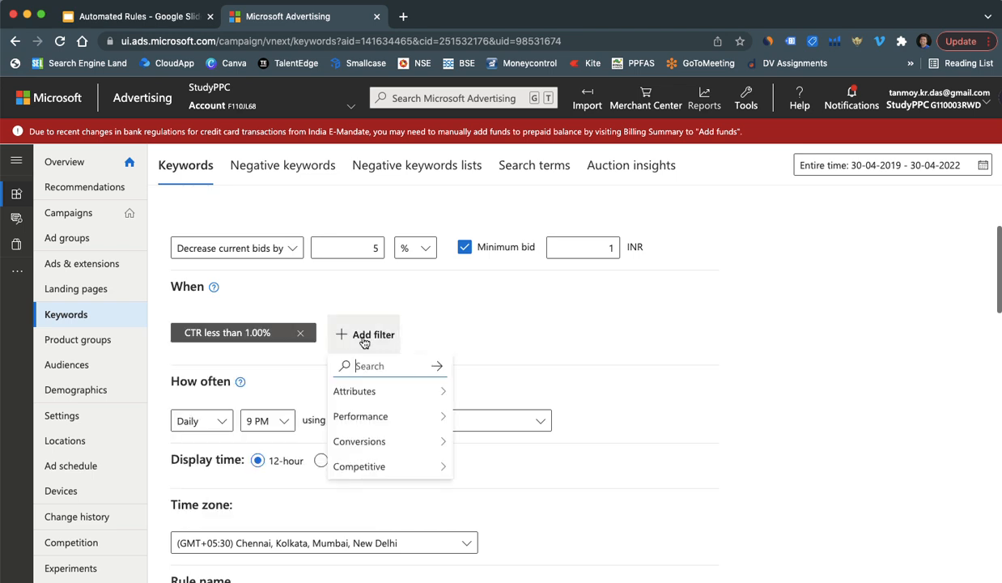
{"action": "type", "text": "click"}
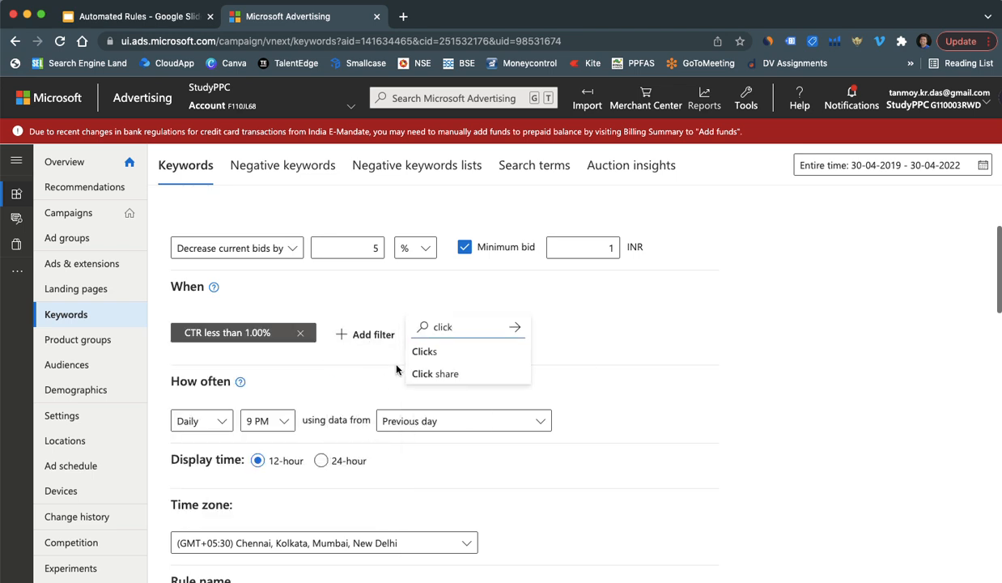
{"action": "left_click", "coordinate": [419, 350]}
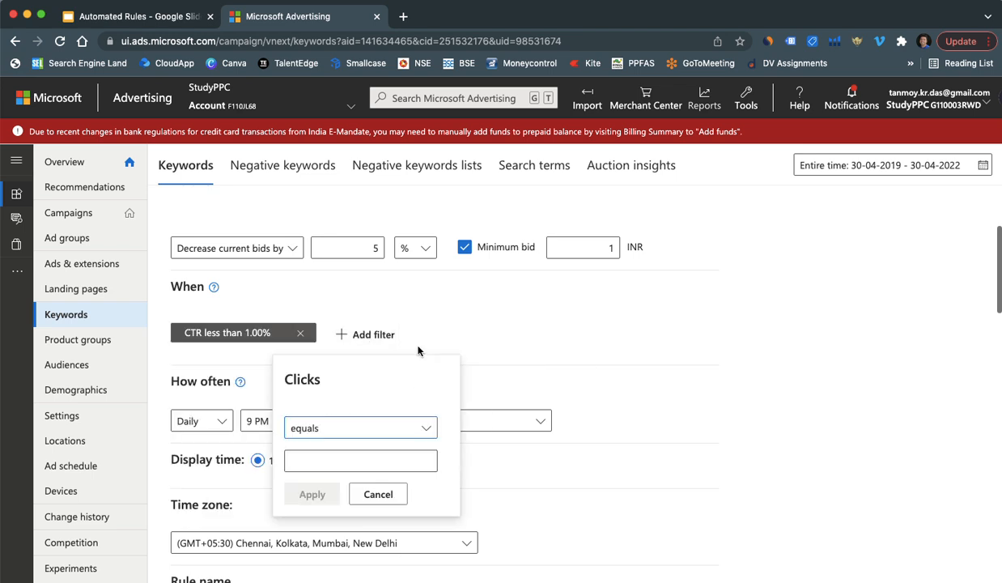
{"action": "left_click", "coordinate": [331, 426]}
{"action": "left_click", "coordinate": [324, 481]}
{"action": "left_click", "coordinate": [323, 461]}
{"action": "type", "text": "5"}
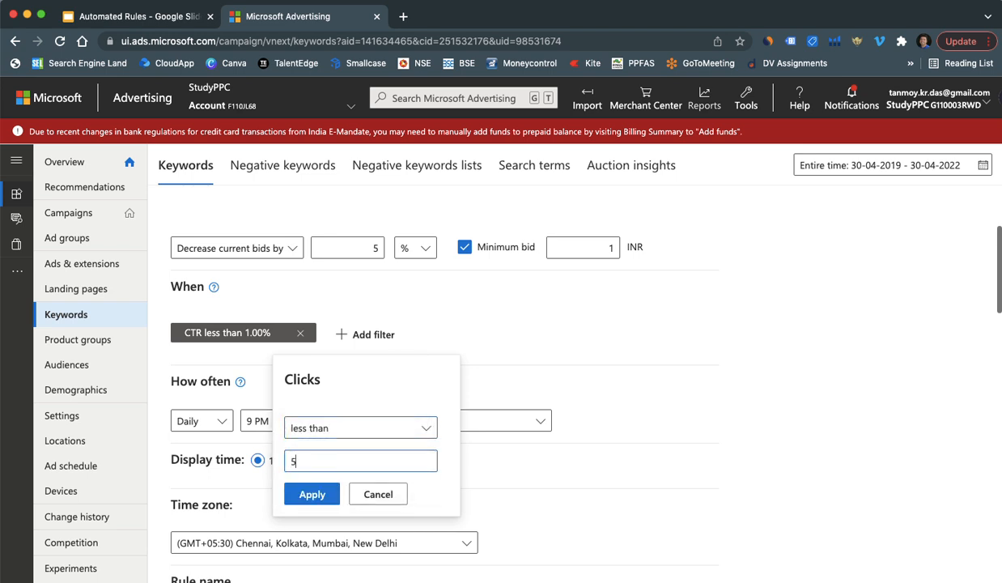
{"action": "left_click", "coordinate": [311, 486]}
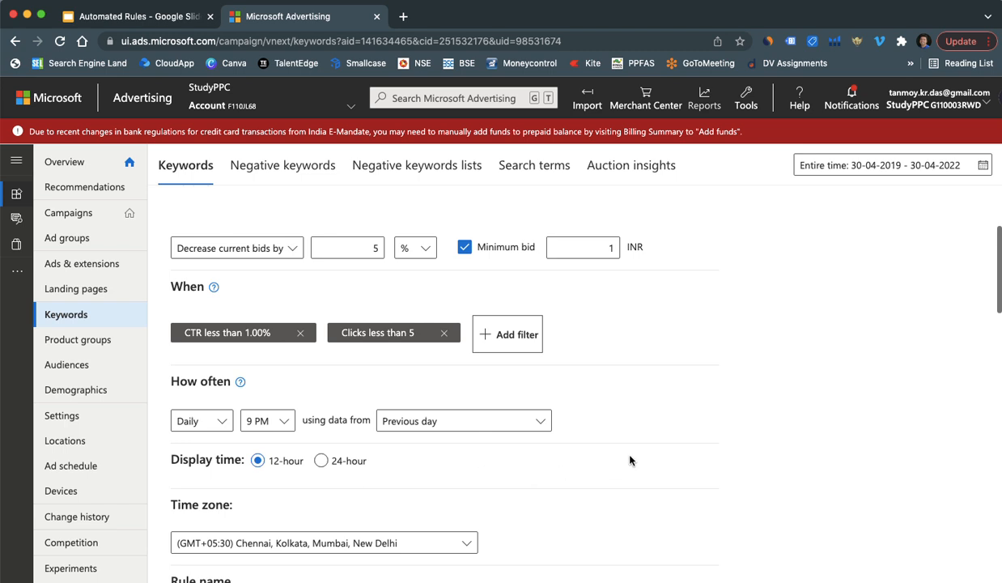
Step: Replace the default rule name with 'Bad Keywords' and save the bid-decrease rule
{"action": "scroll", "coordinate": [630, 460], "scroll_direction": "down", "scroll_amount": 5}
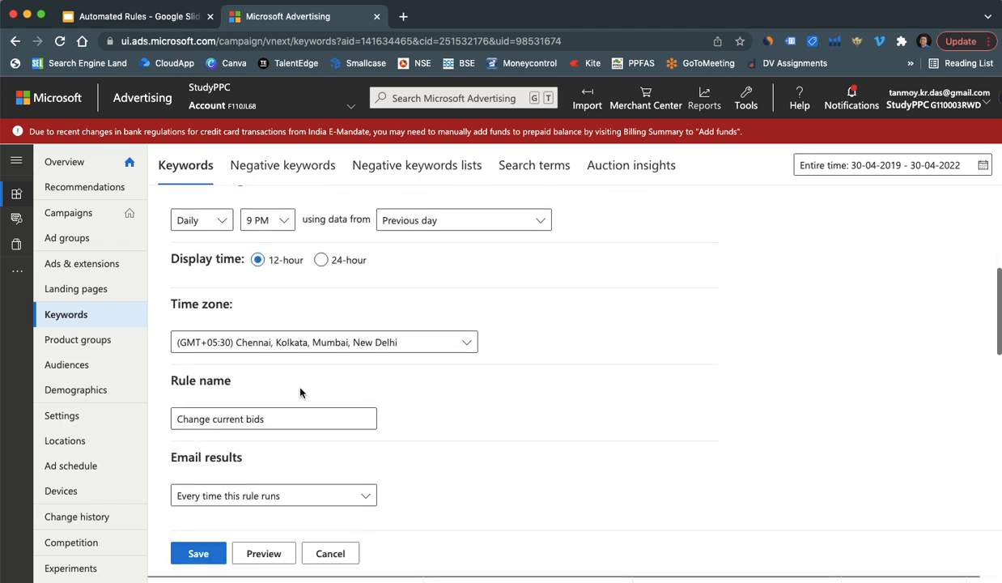
{"action": "triple_click", "coordinate": [281, 423]}
{"action": "type", "text": "b"}
{"action": "key", "text": "BackSpace"}
{"action": "type", "text": "Bad Keywords"}
{"action": "left_click", "coordinate": [198, 553]}
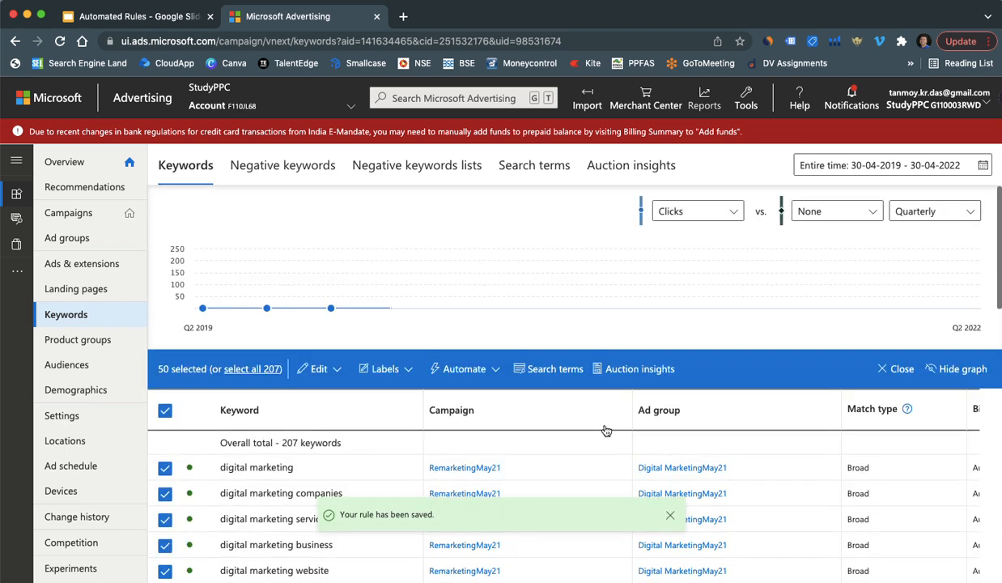